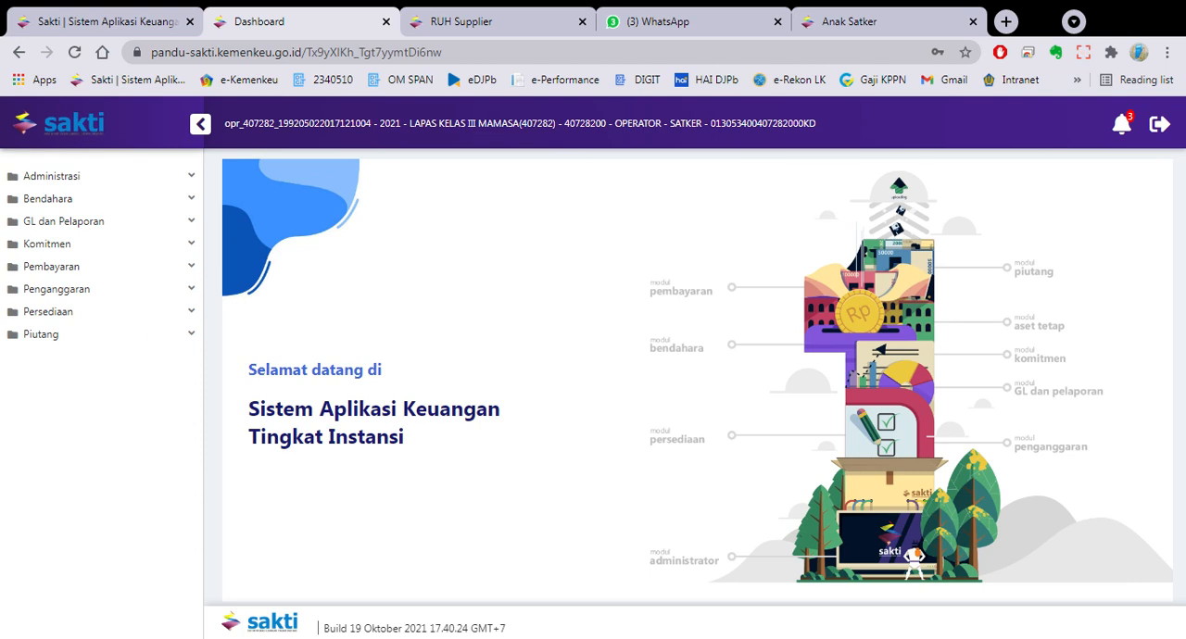
- Open the Pencatatan Supplier form from the RUH section of the Komitmen module
click(121, 254)
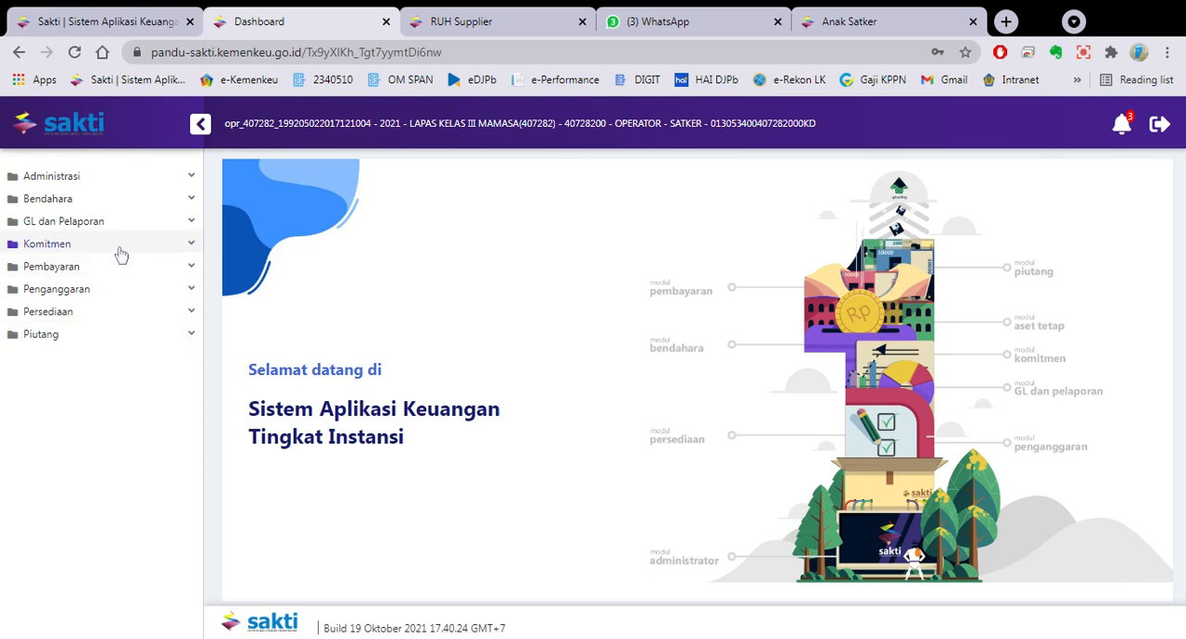
click(108, 267)
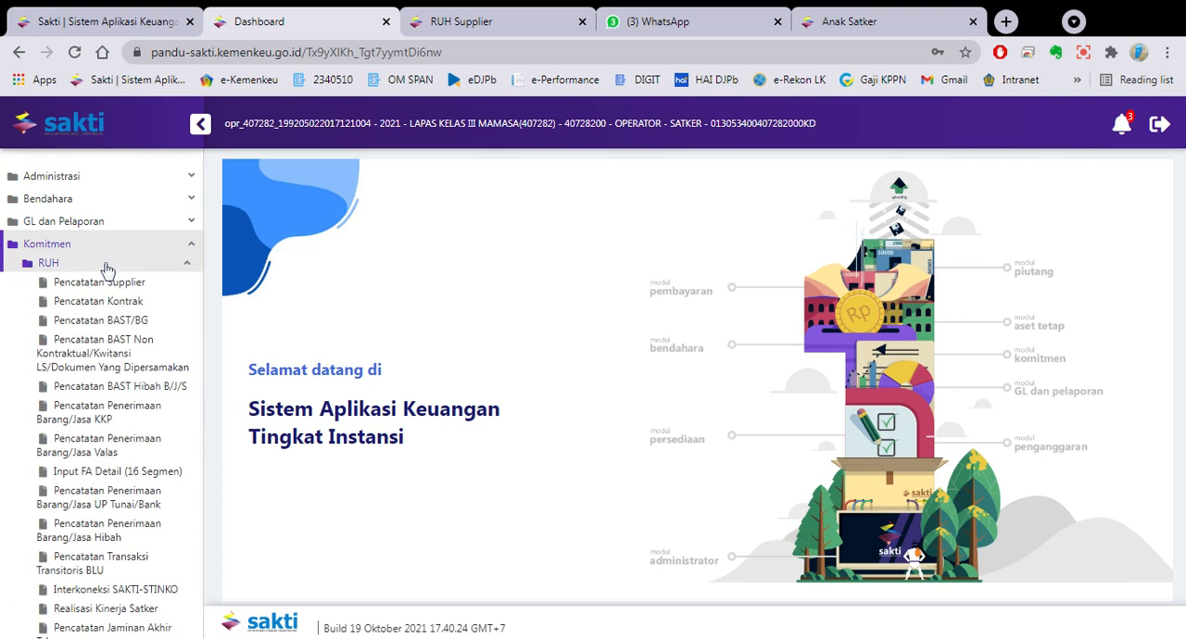
click(101, 287)
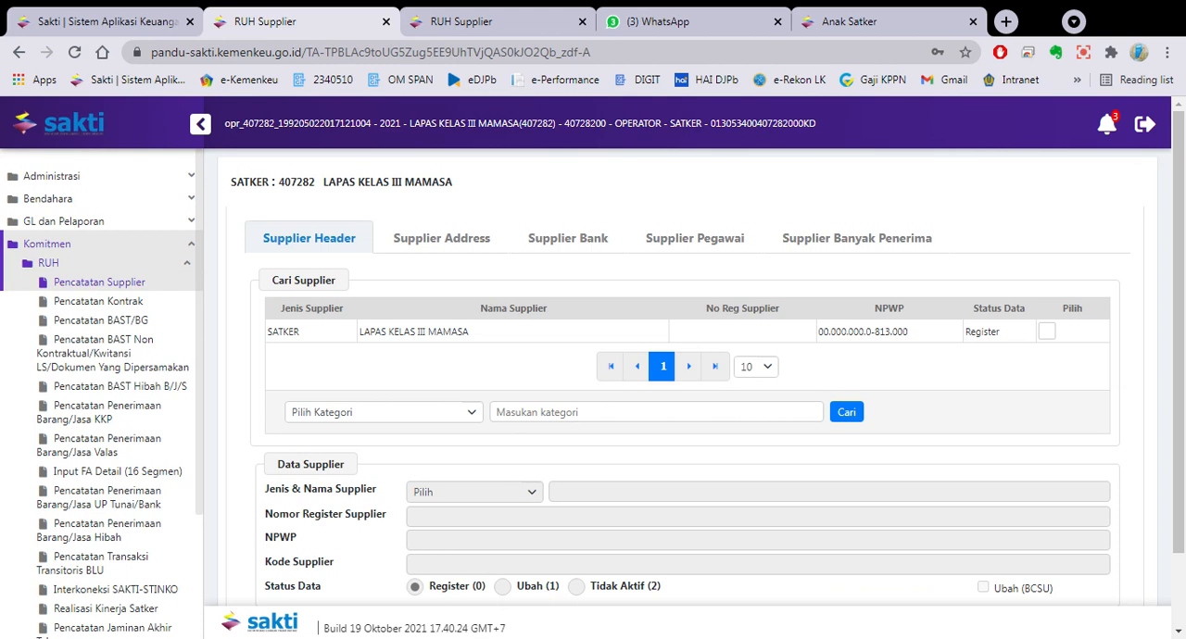
- Select the SATKER supplier LAPAS KELAS III MAMASA and start recording a new supplier address for it
click(394, 335)
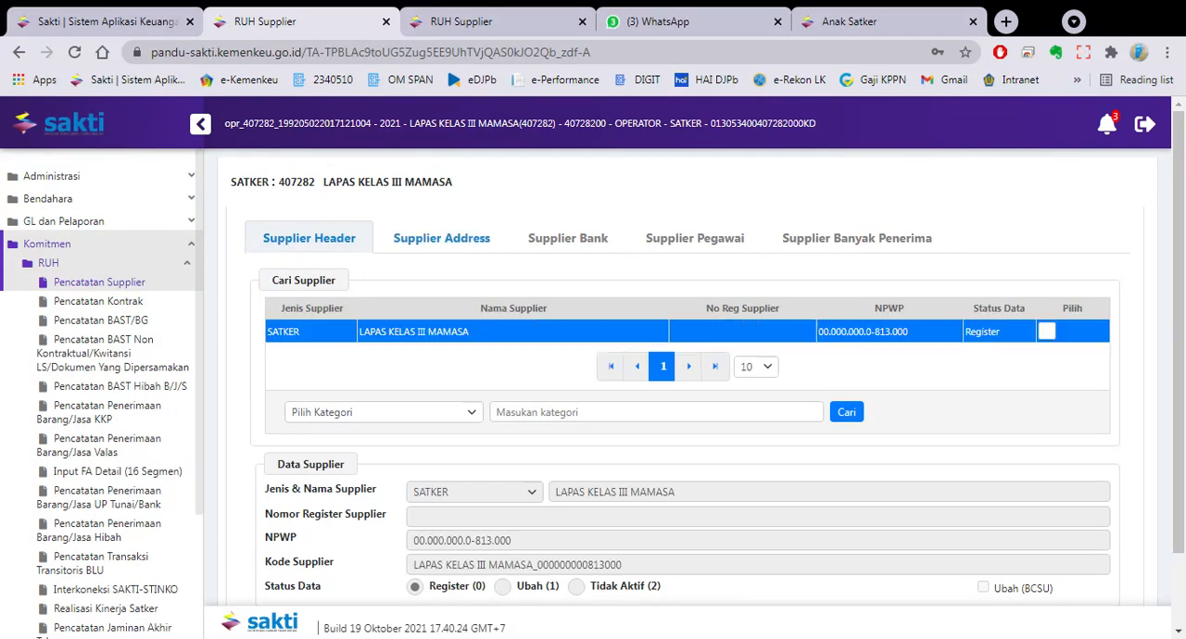
click(434, 242)
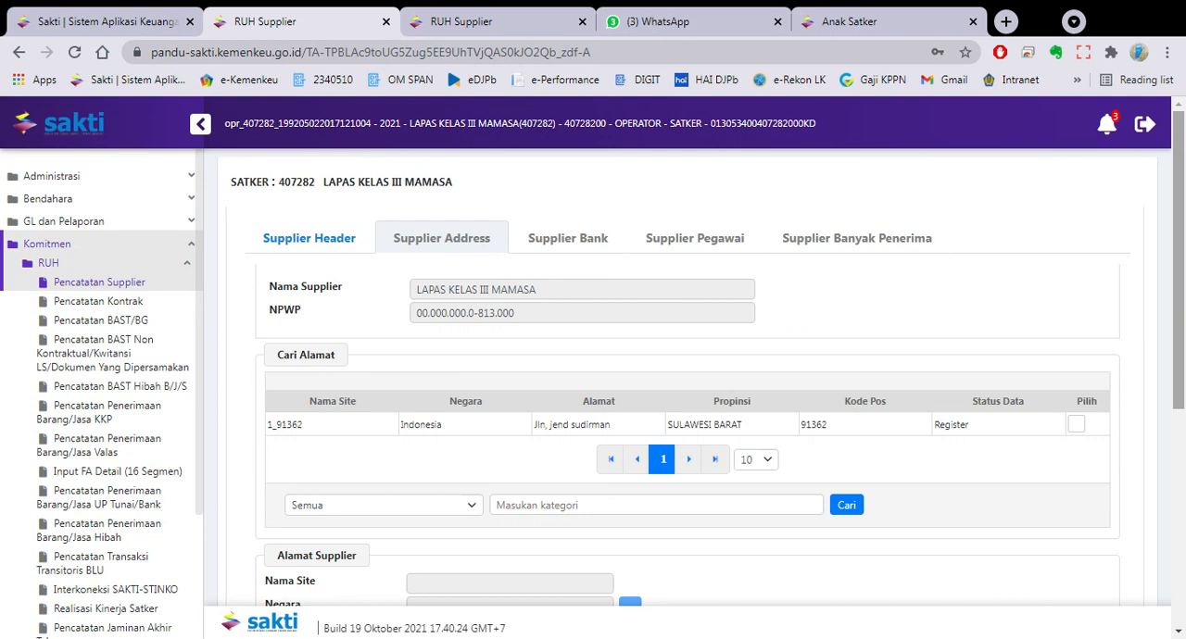
drag(1182, 295, 1181, 573)
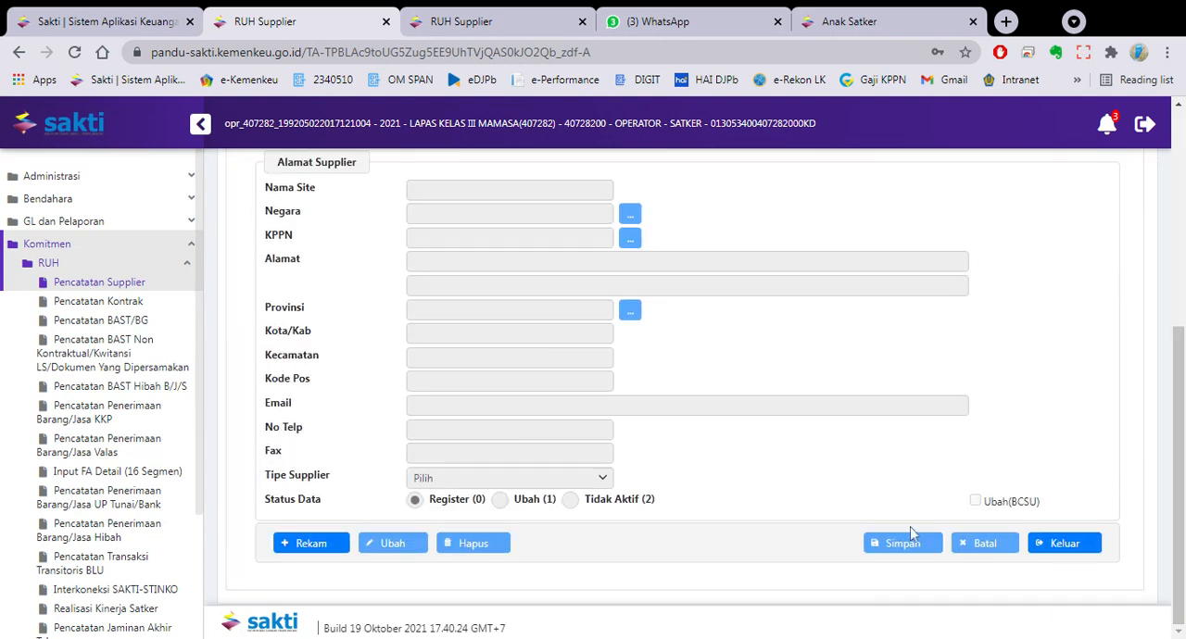
click(320, 550)
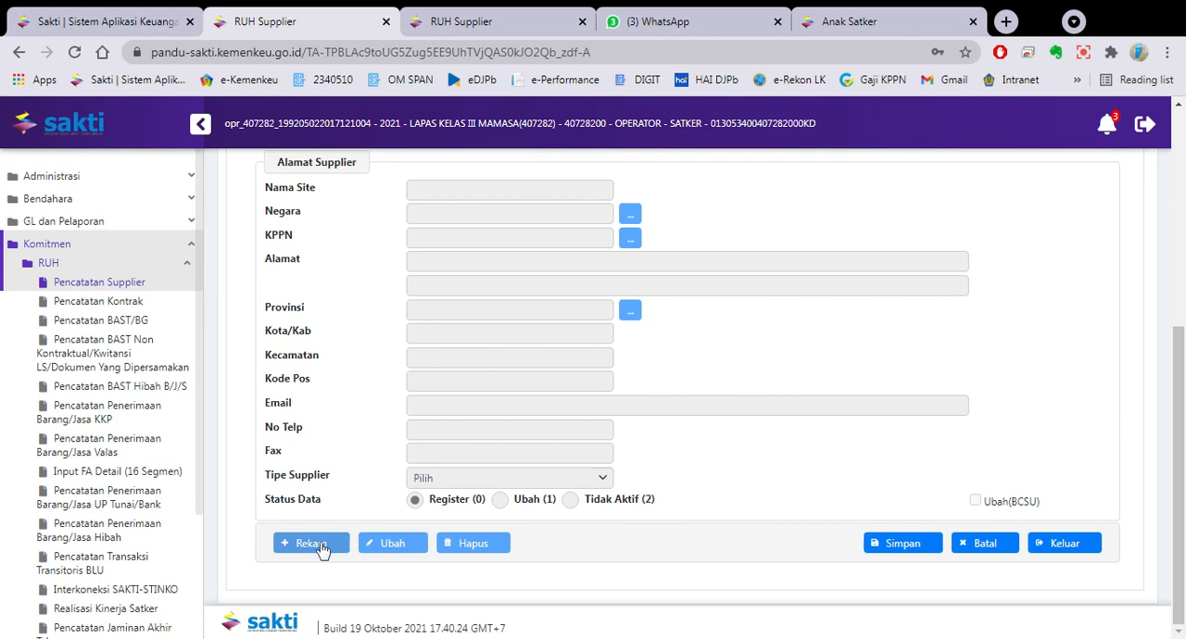
- Set the address's Negara to Indonesia by looking up code ID
click(630, 217)
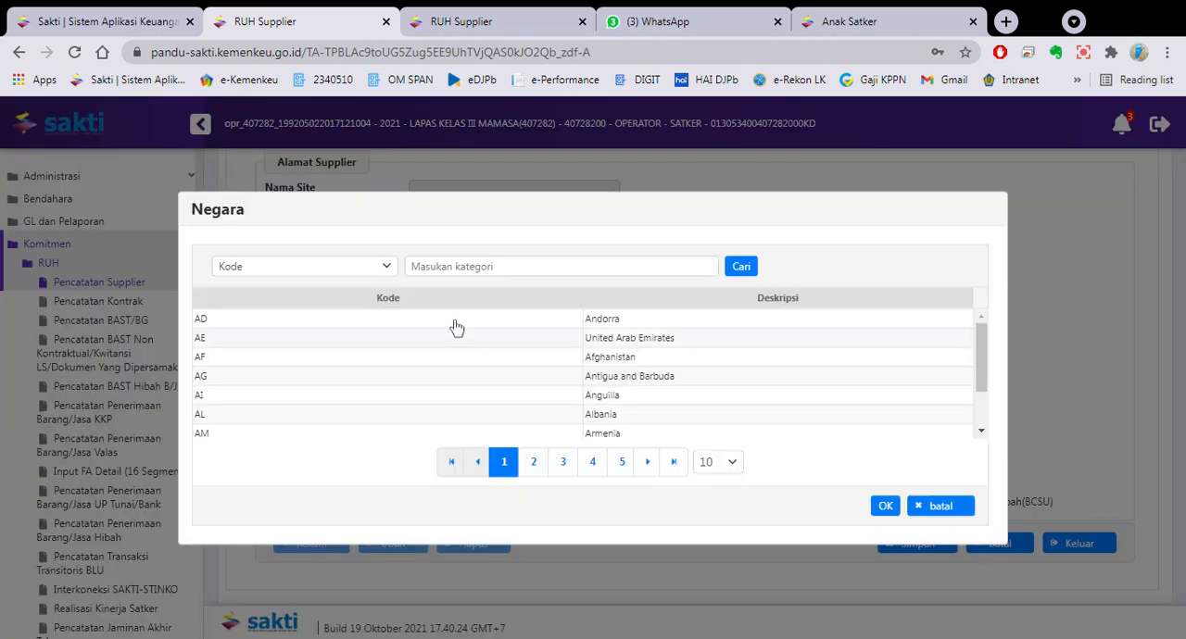
text(ID)
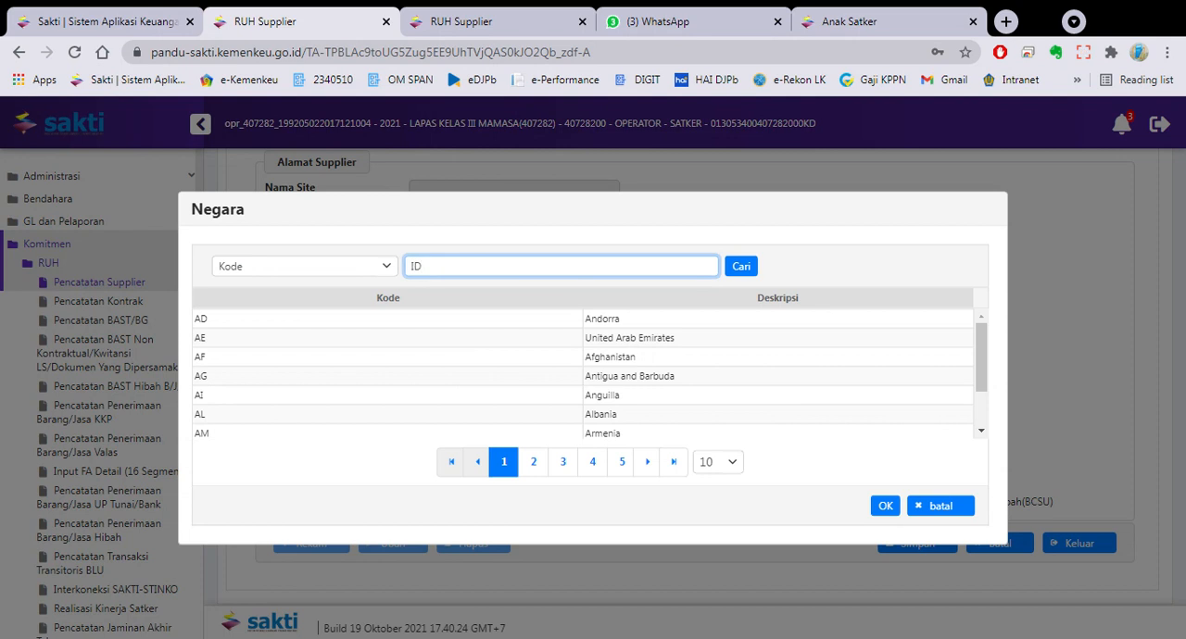
key(Return)
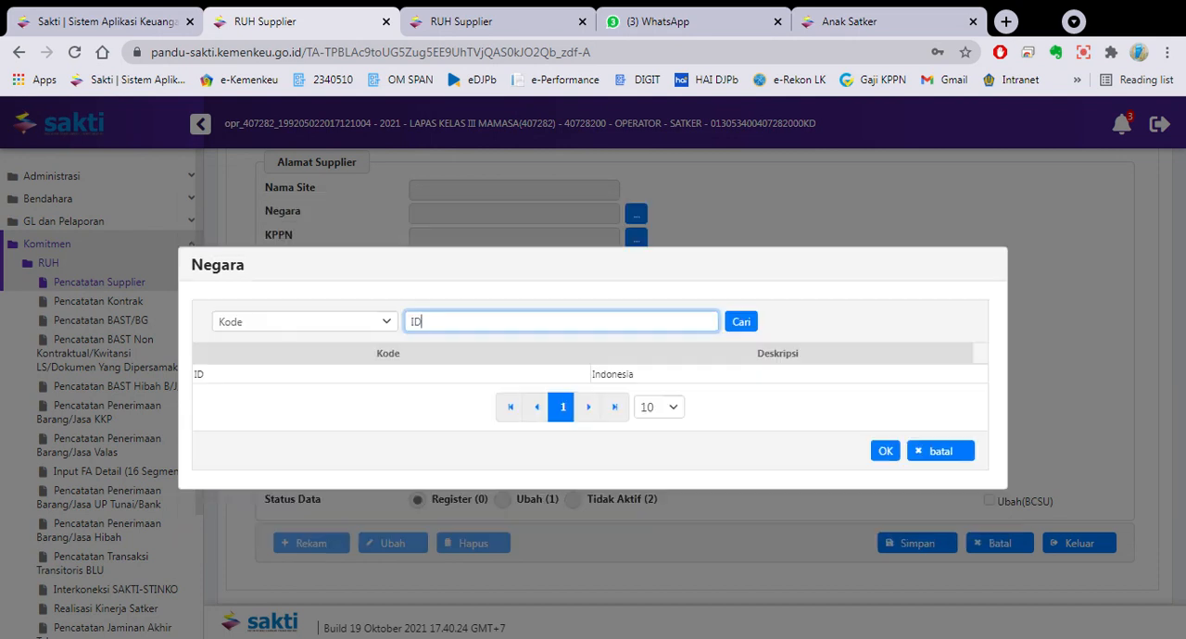
double_click(520, 375)
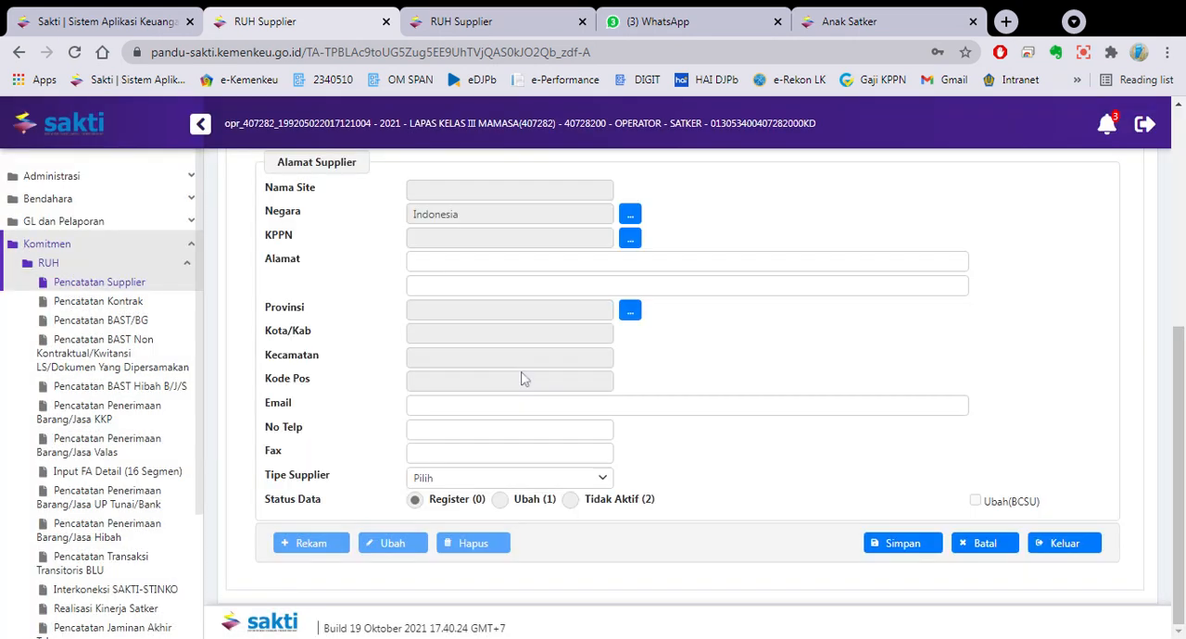
- Set the address's KPPN to Majene by looking up code 059
click(630, 242)
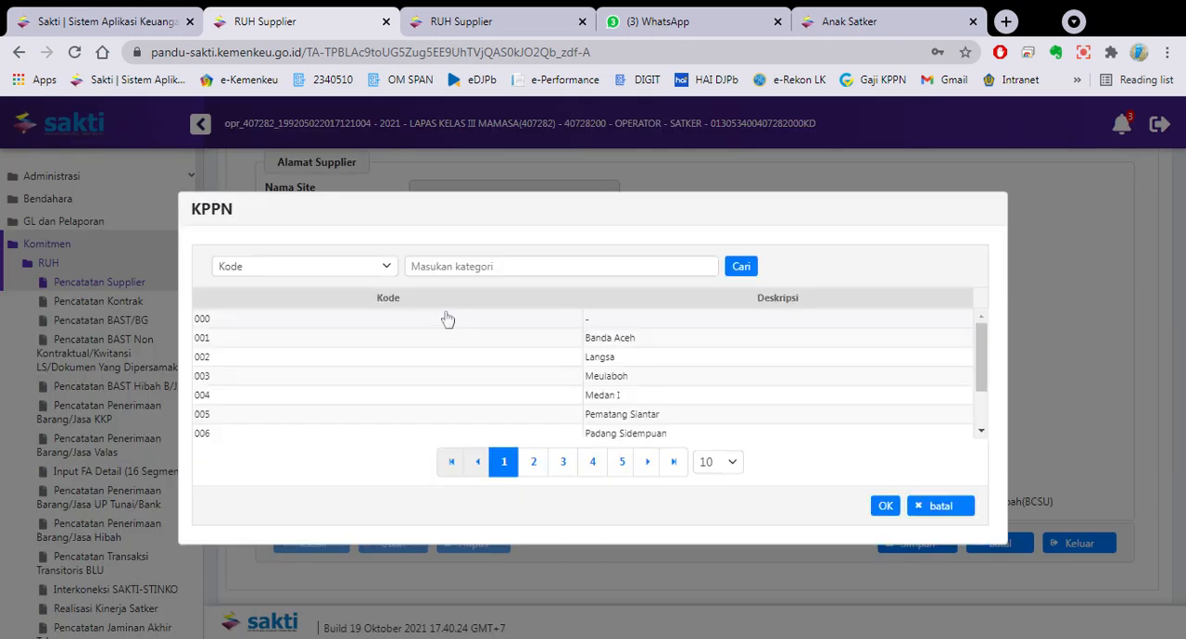
click(426, 269)
text(059)
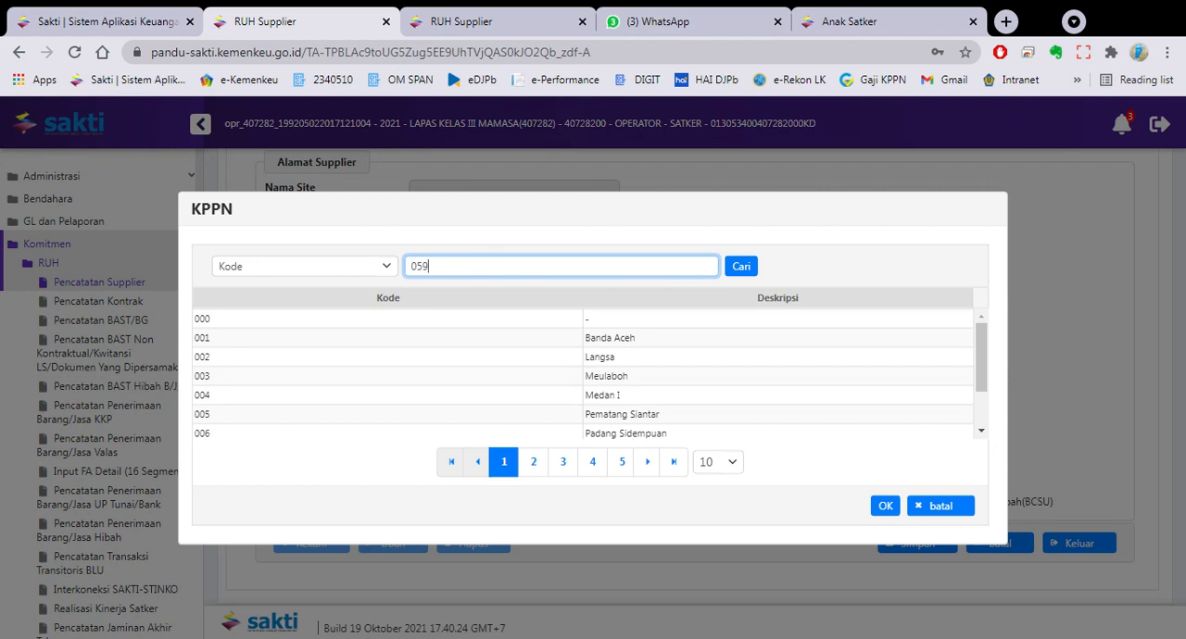
key(Return)
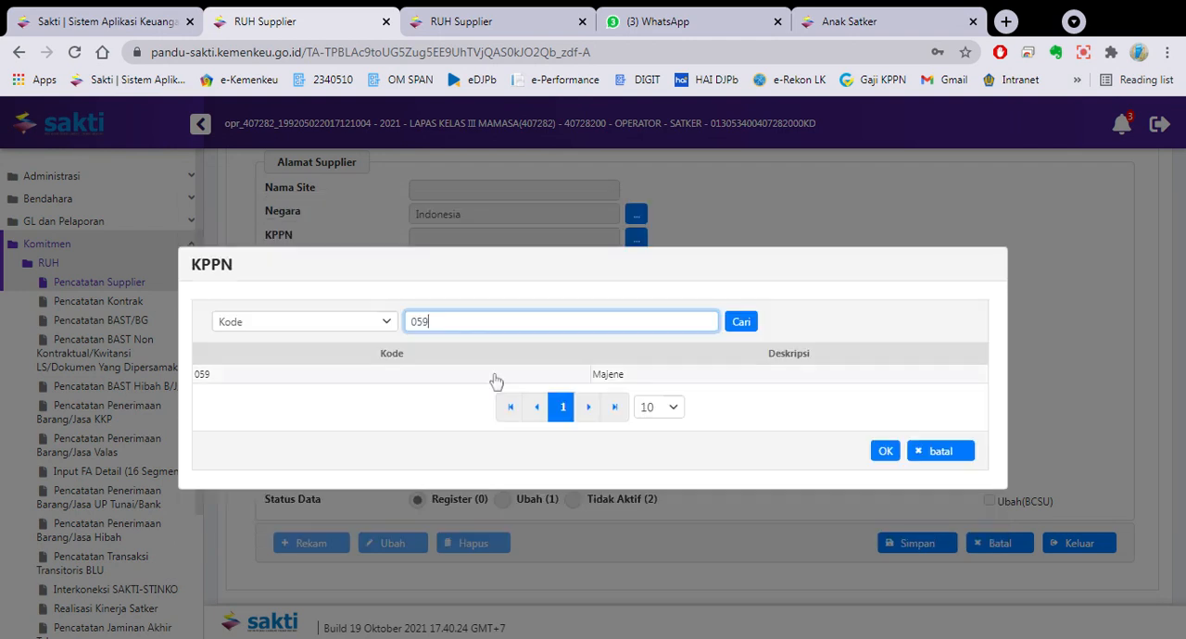
double_click(494, 380)
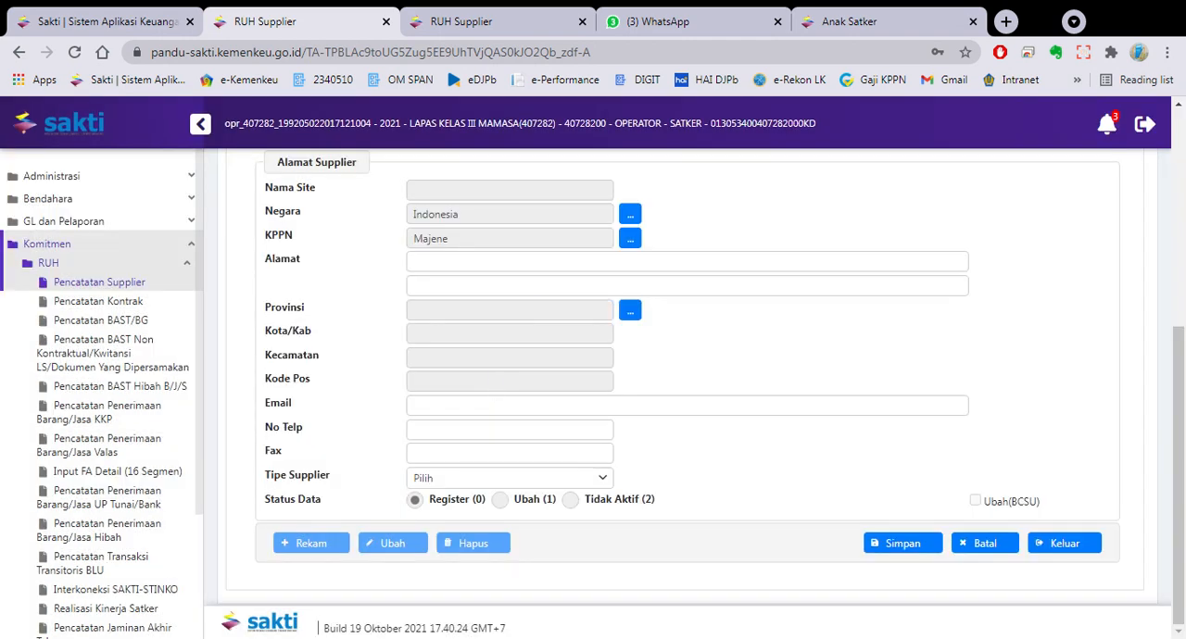
- Fill in the supplier's street address in the first Alamat line
click(502, 263)
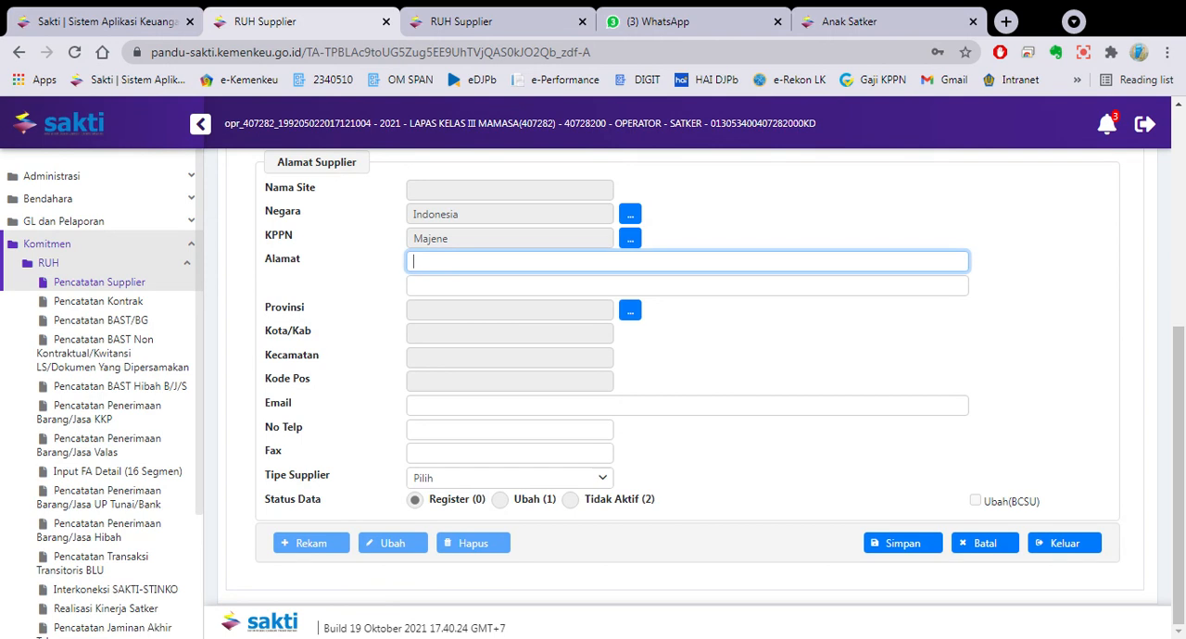
text(Jln, jend sudirman)
- Look up kecamatan "mamasa" and choose the village MAMASA as the supplier's location
click(631, 315)
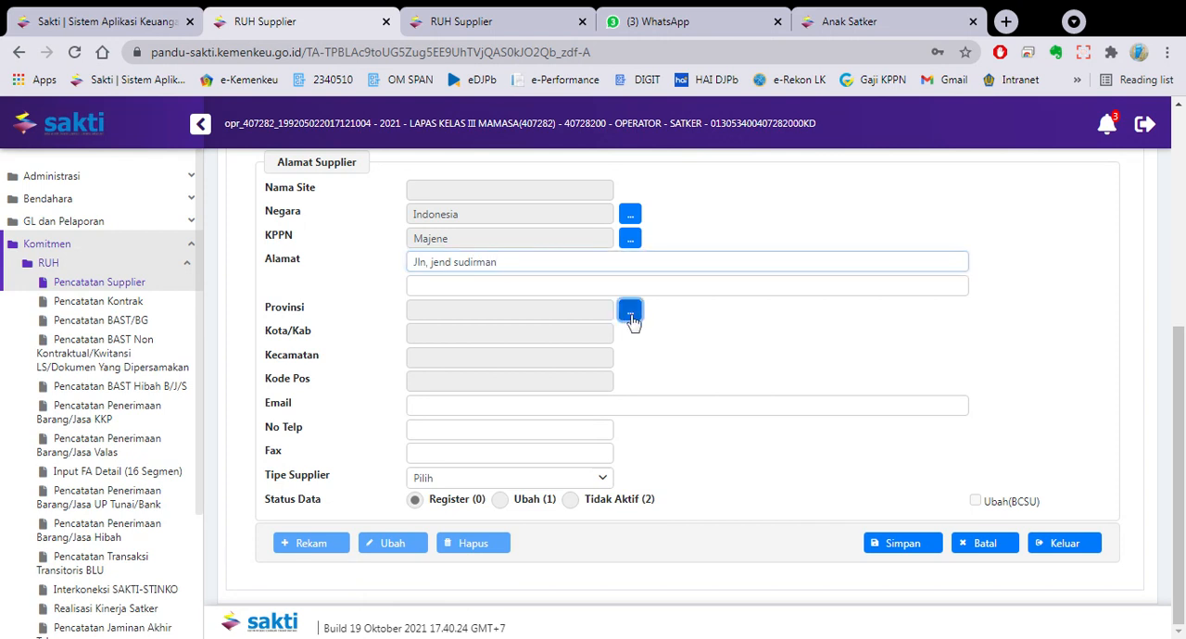
click(443, 494)
text(mamas)
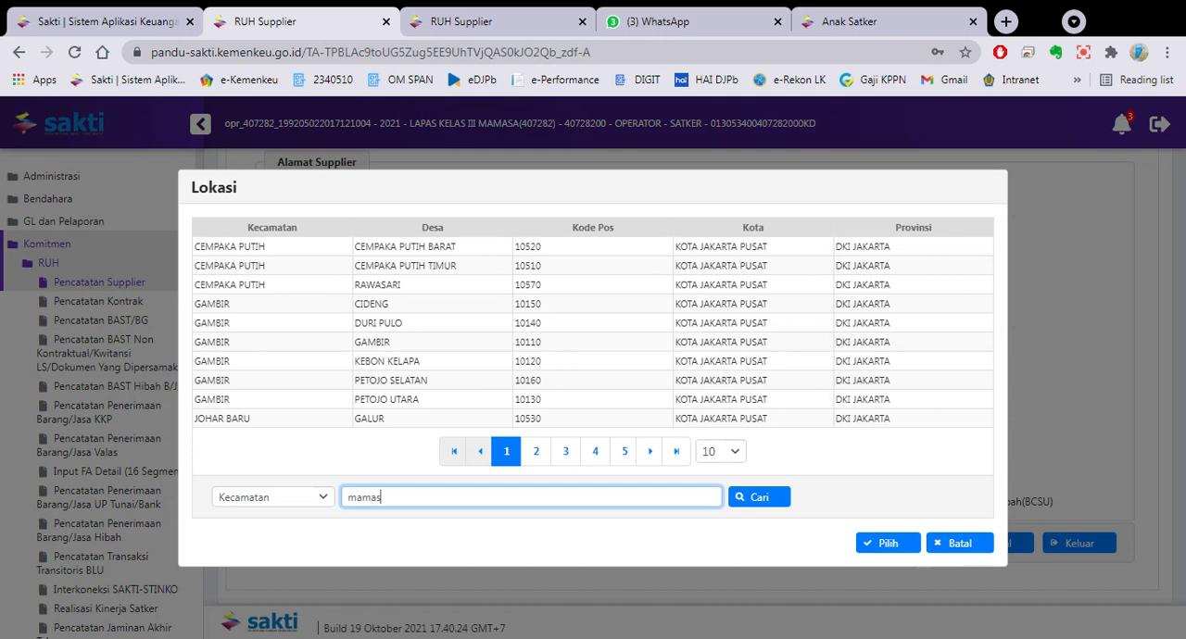
text(a)
key(Return)
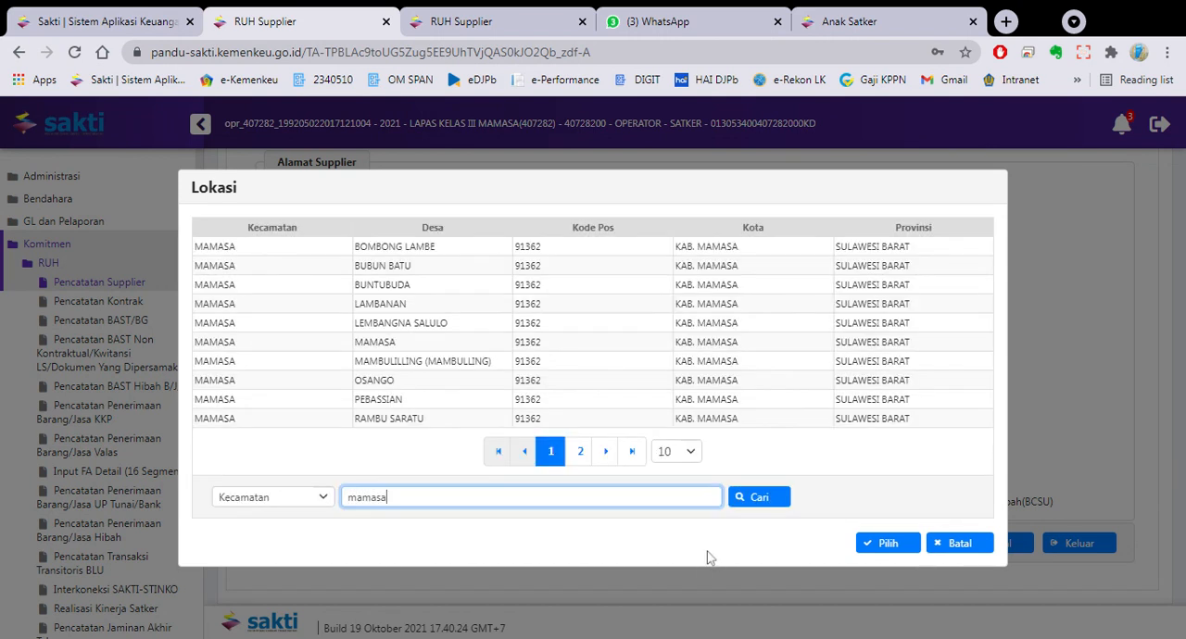
double_click(418, 343)
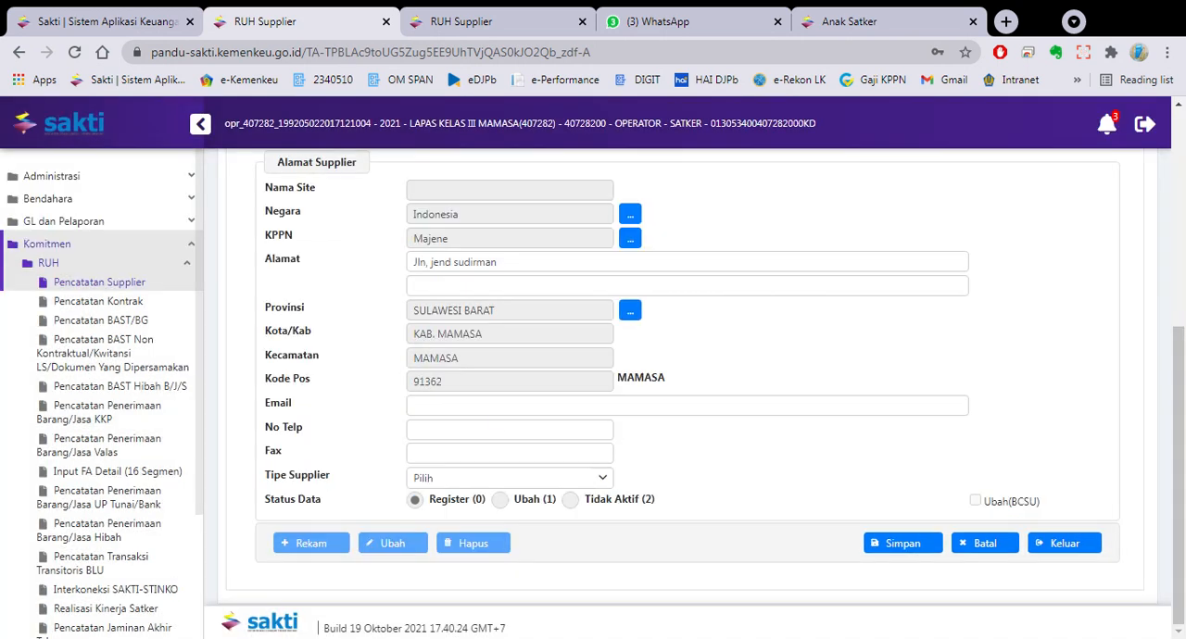
- Fill in the supplier's e-mail address in the Email field
click(505, 406)
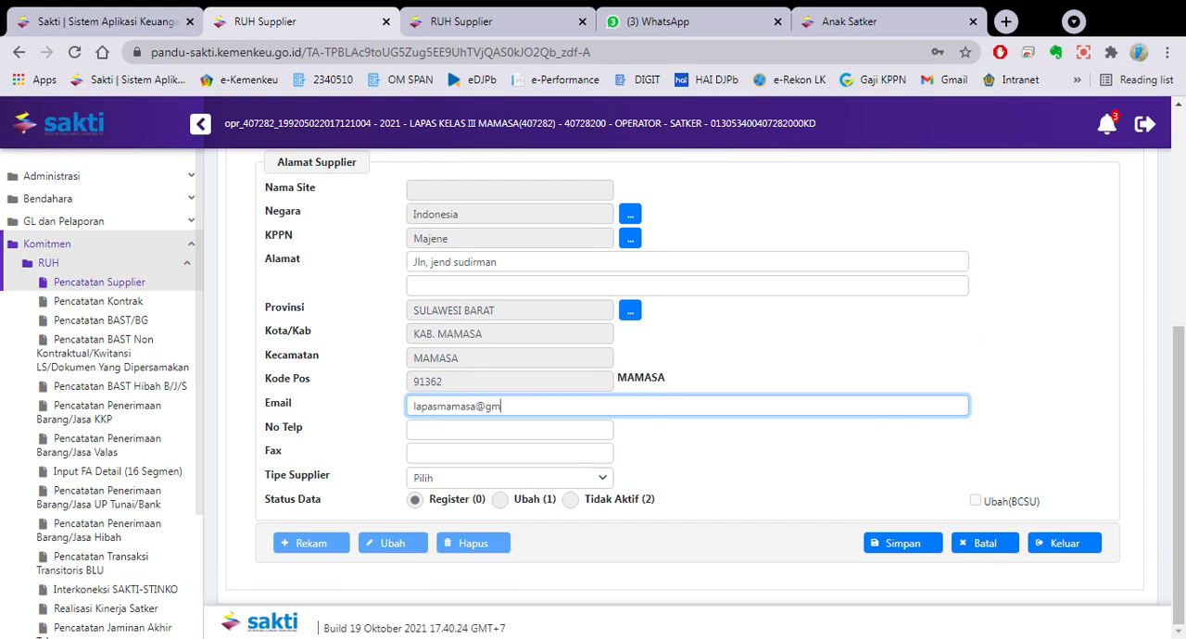
- Fill in the supplier's phone number and fax number
key(Tab)
text(0421000)
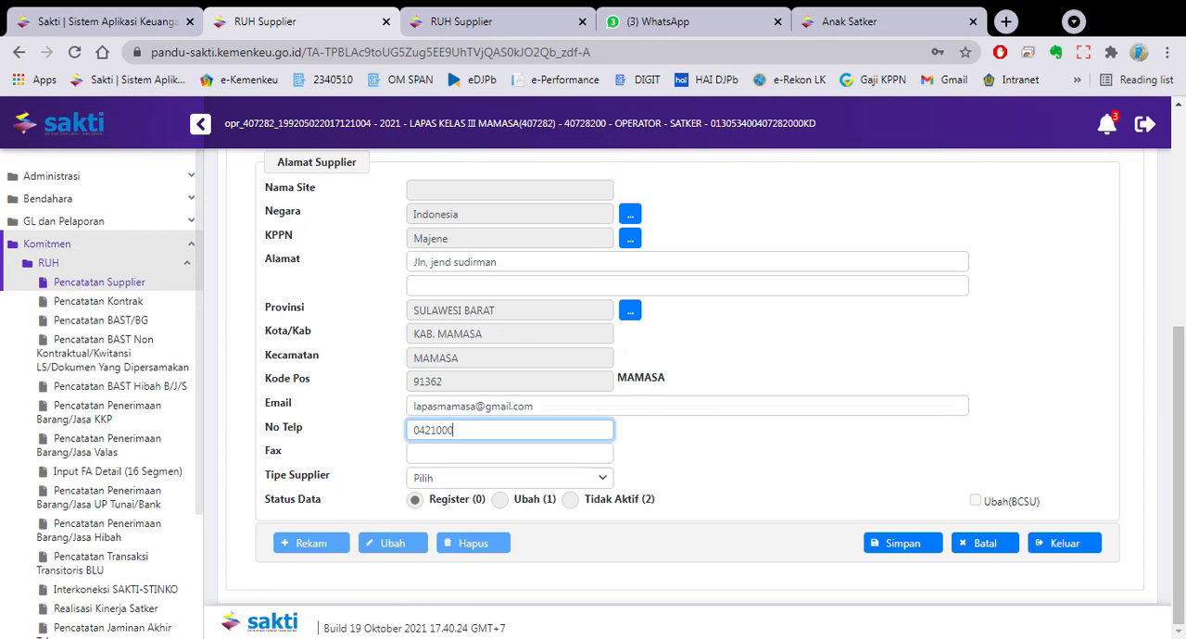
text(1)
text(0)
text(421)
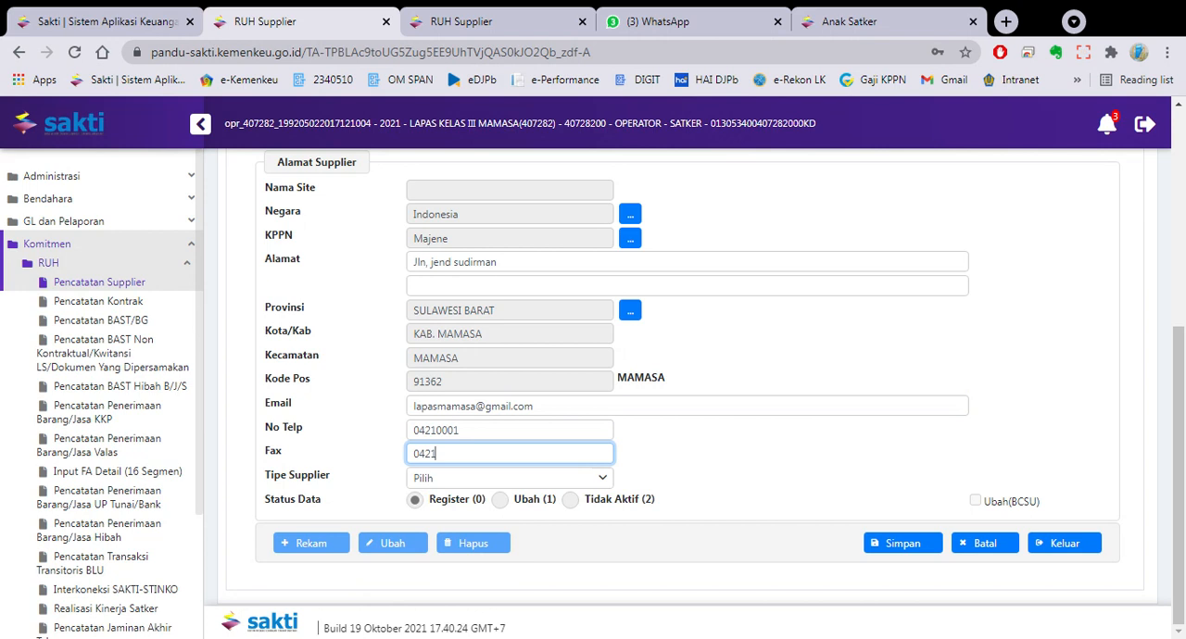
text(0001)
- Set Tipe Supplier to 3 - Pegawai and save the new address record
click(466, 484)
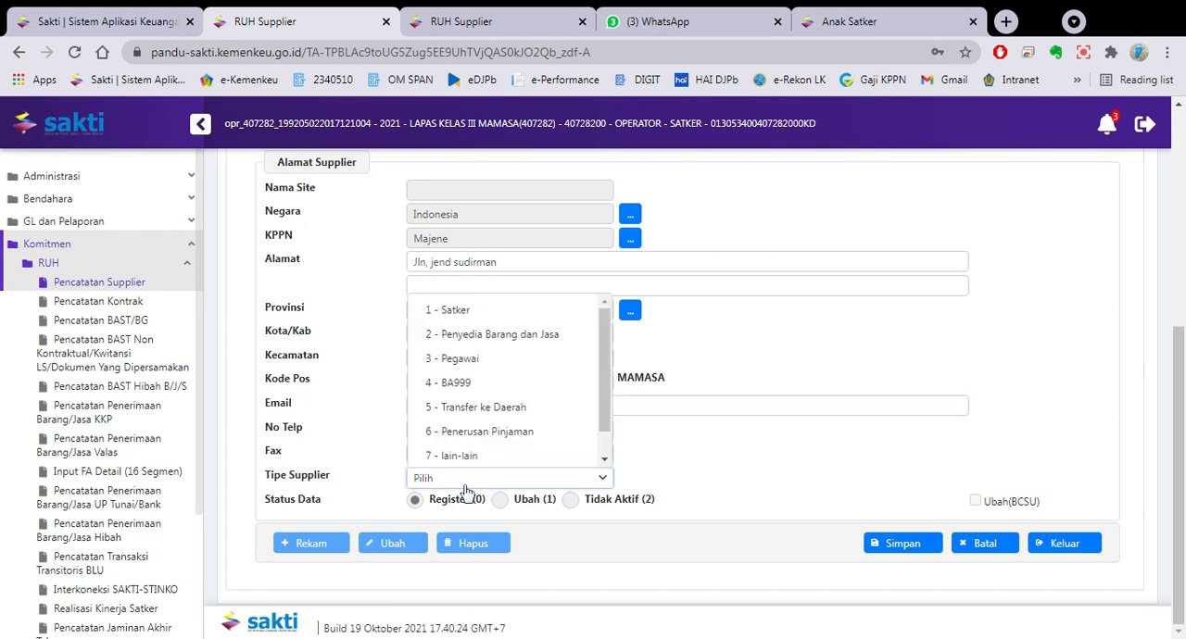
click(487, 360)
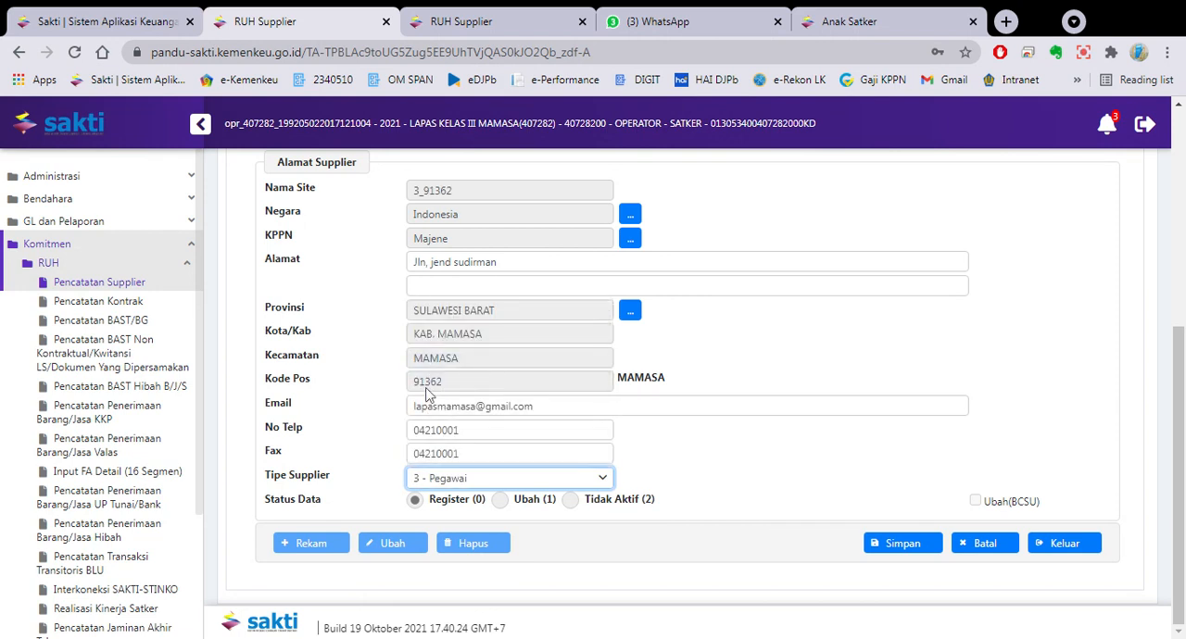
click(919, 545)
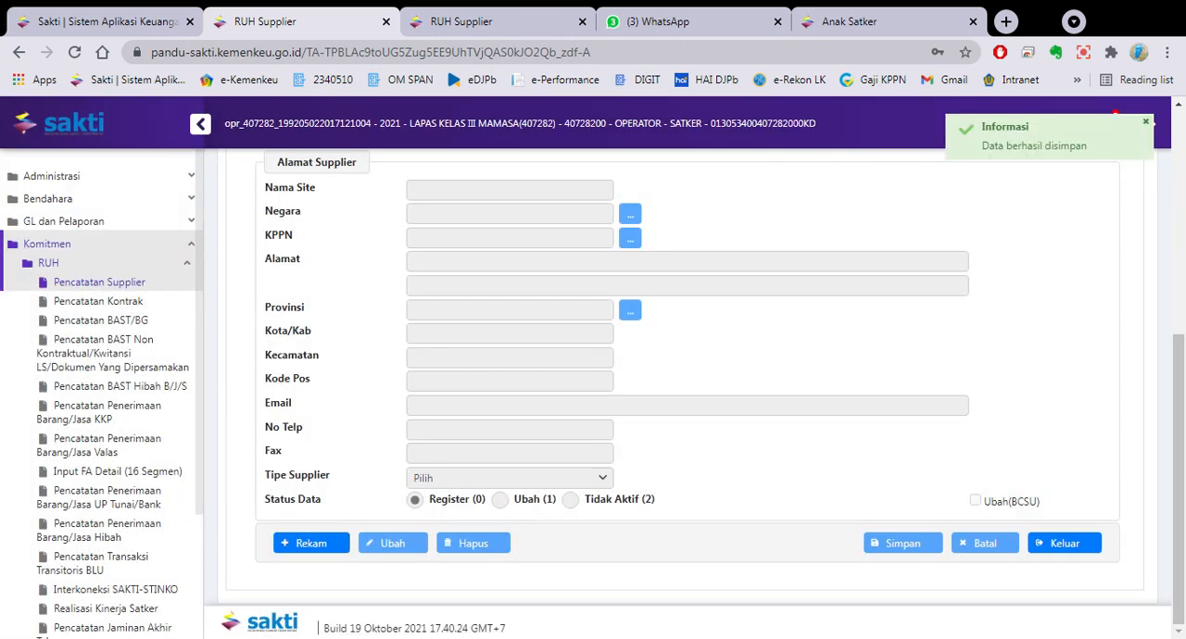
- Select the 3_91362 address, look over its Supplier Pegawai records and entry fields, and exit the supplier form
scroll(449, 434, up, 5)
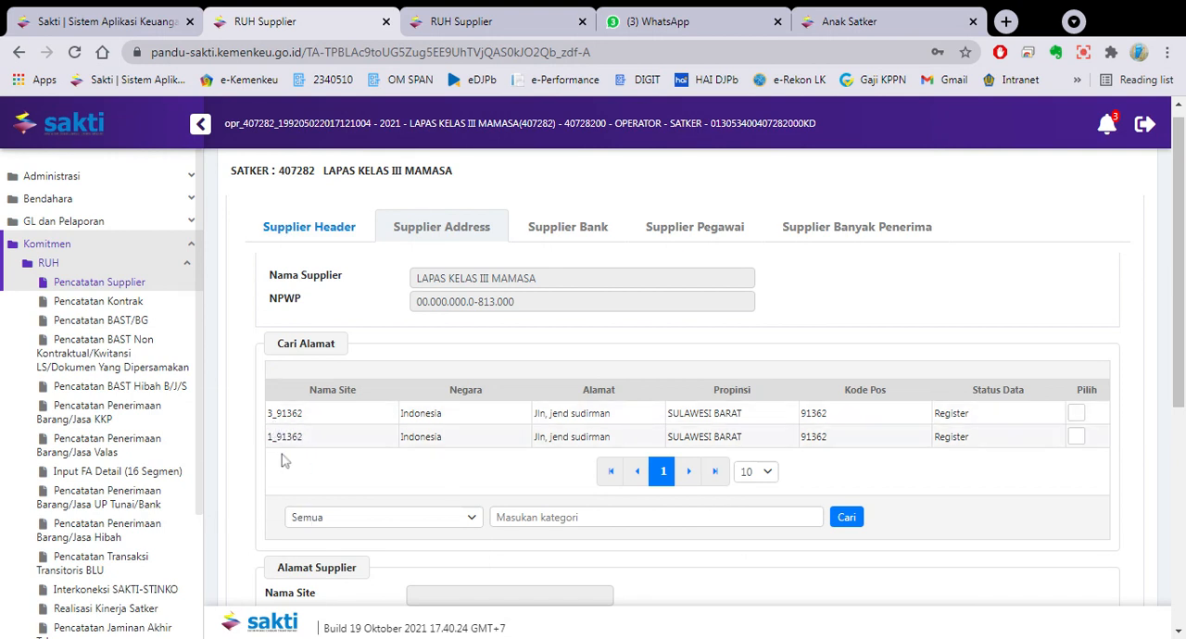
click(386, 423)
click(691, 230)
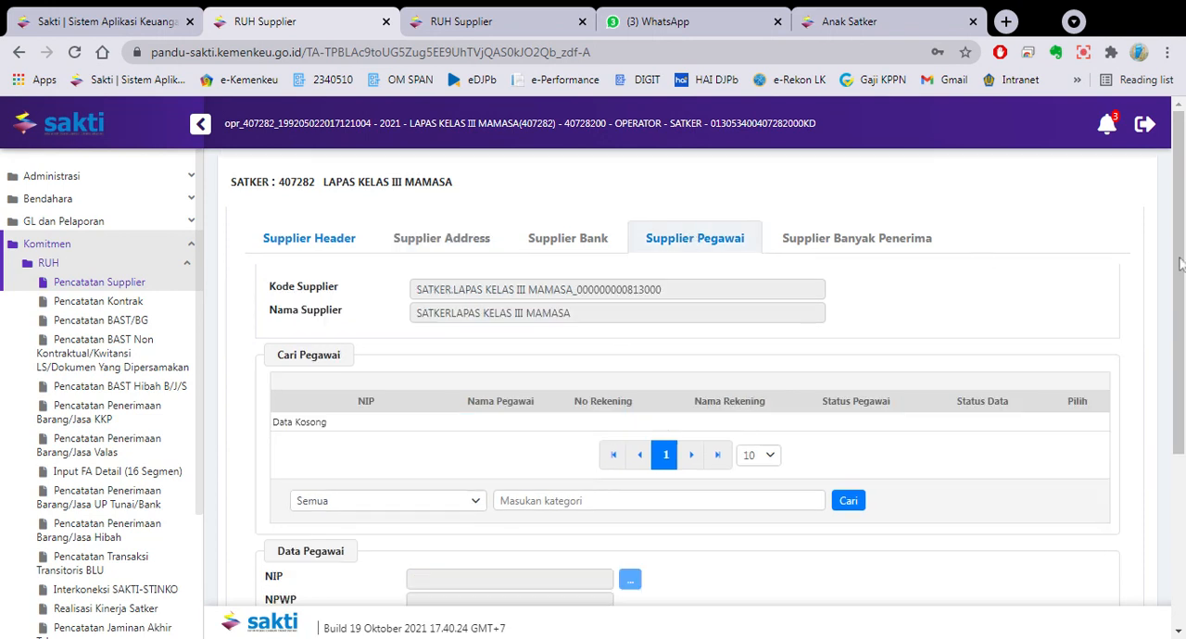
drag(1180, 264, 1180, 328)
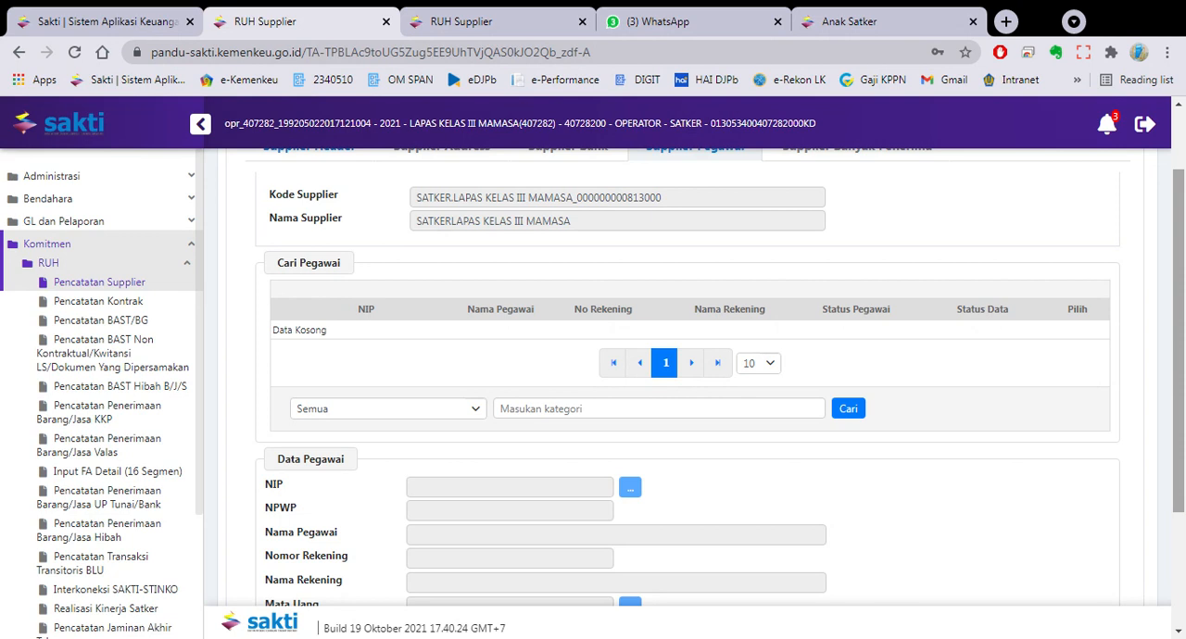
scroll(1099, 506, down, 2)
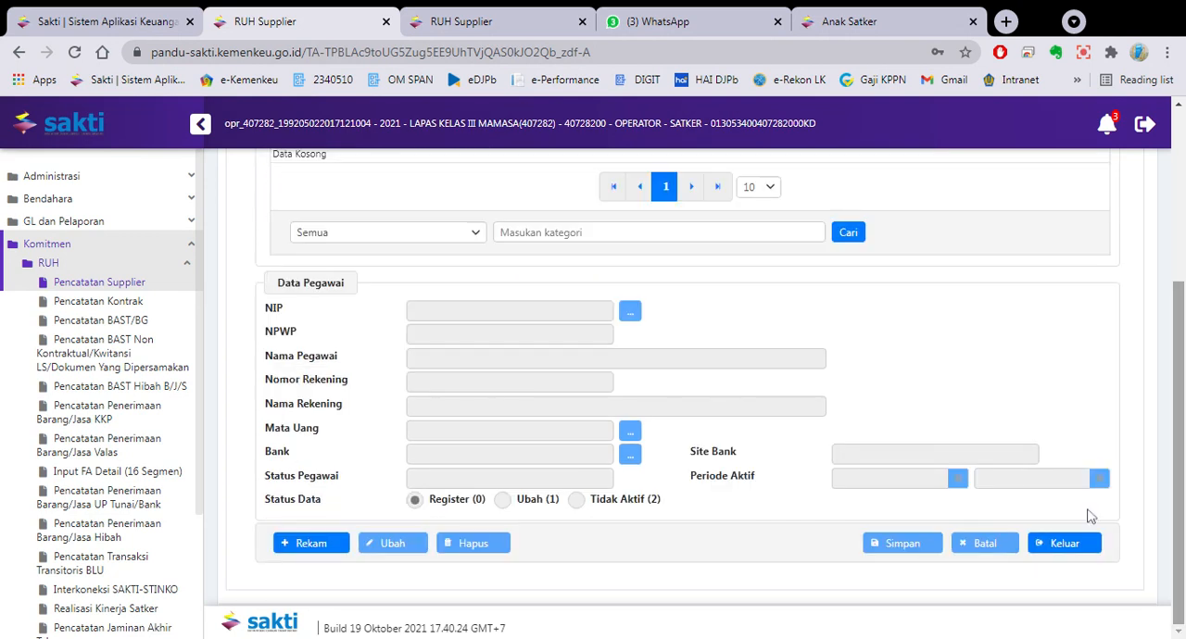
click(1065, 544)
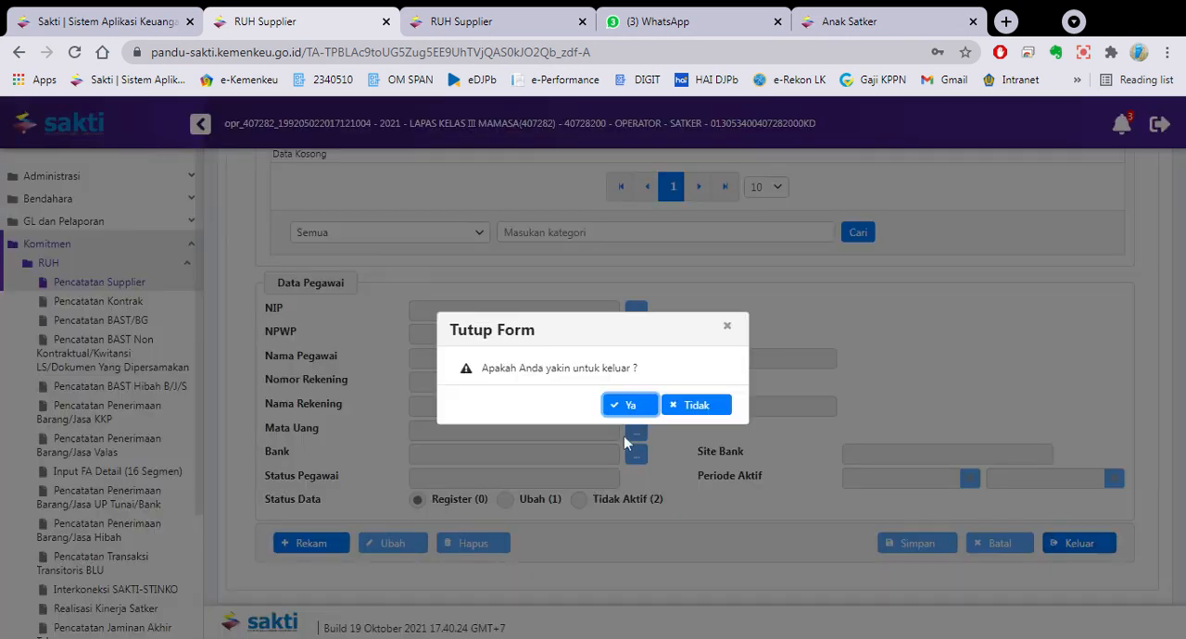
click(628, 407)
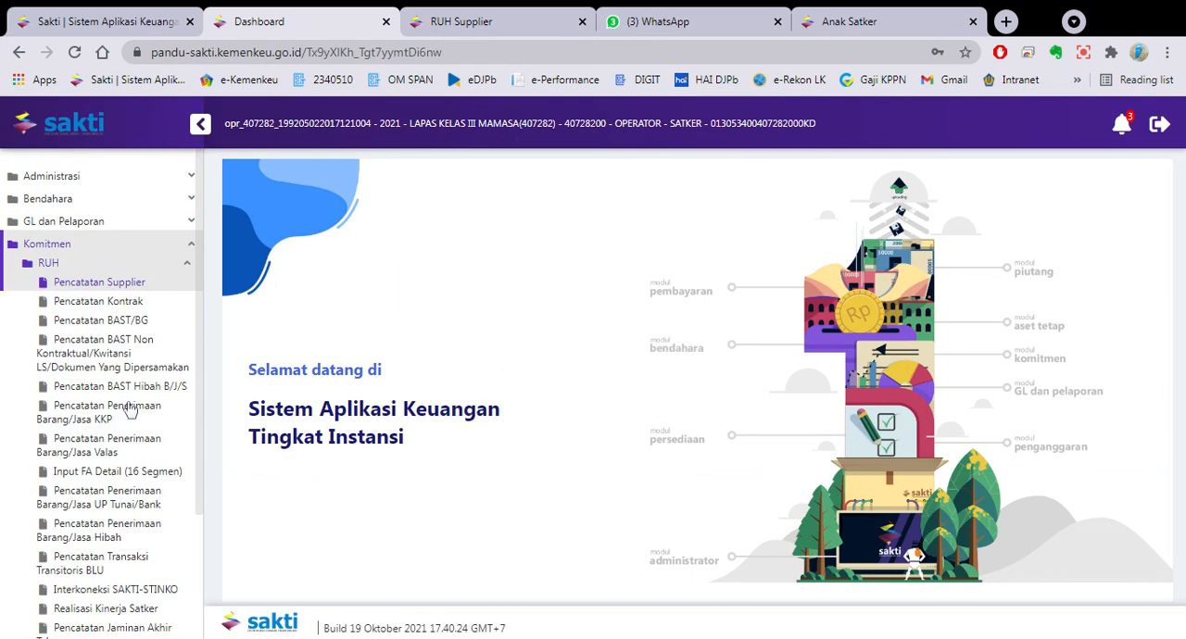
- Open the ADK Data Pegawai upload page from the ADK section of the Komitmen module
click(123, 263)
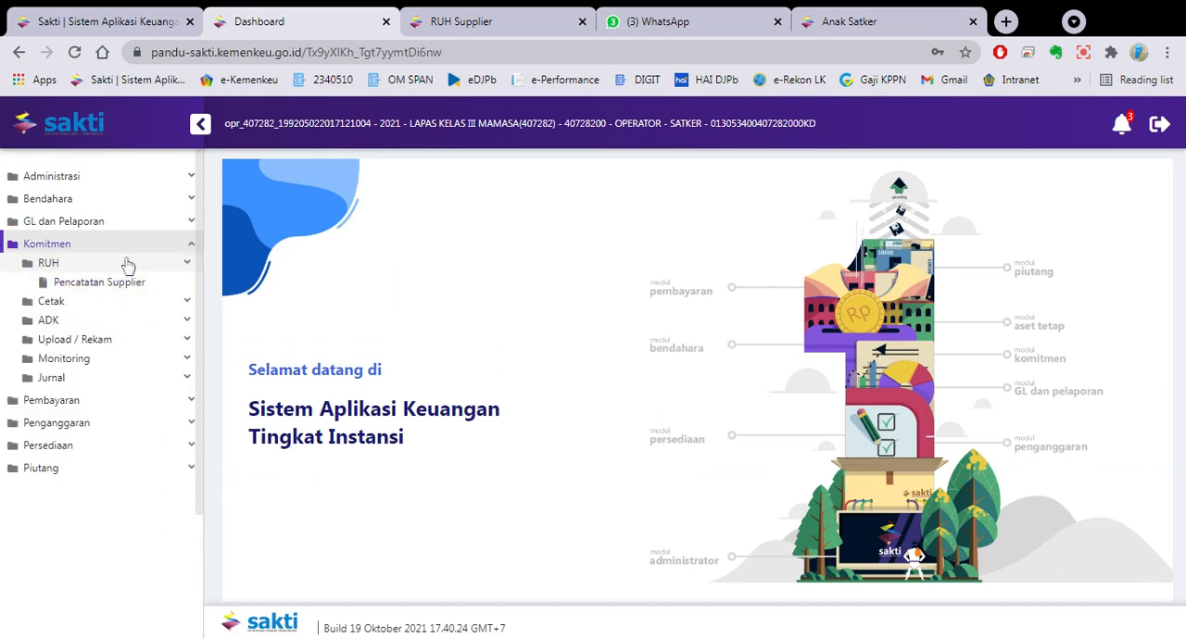
click(112, 304)
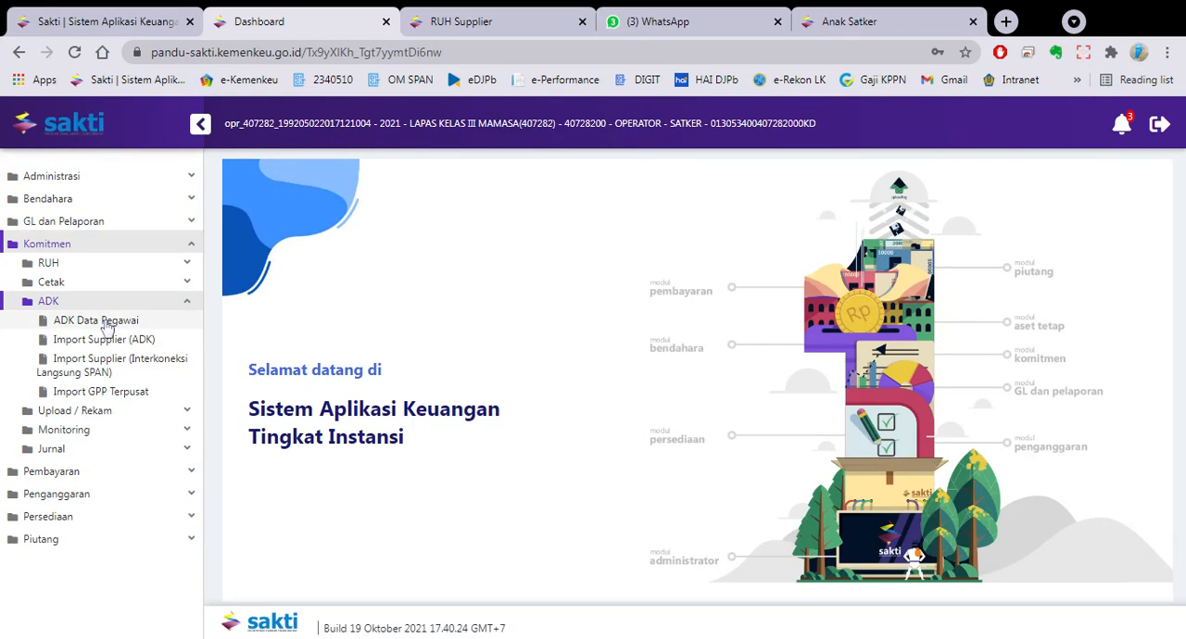
click(107, 324)
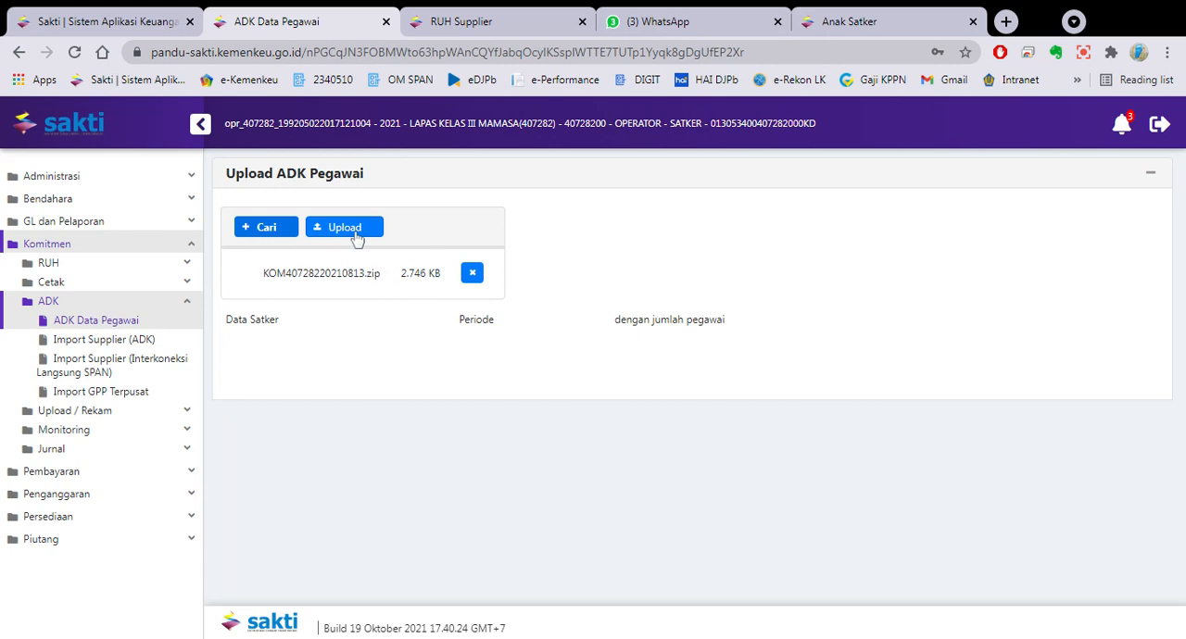
- Upload the KOM40728220210813.zip employee ADK file and open the Import GPP Terpusat page
click(357, 239)
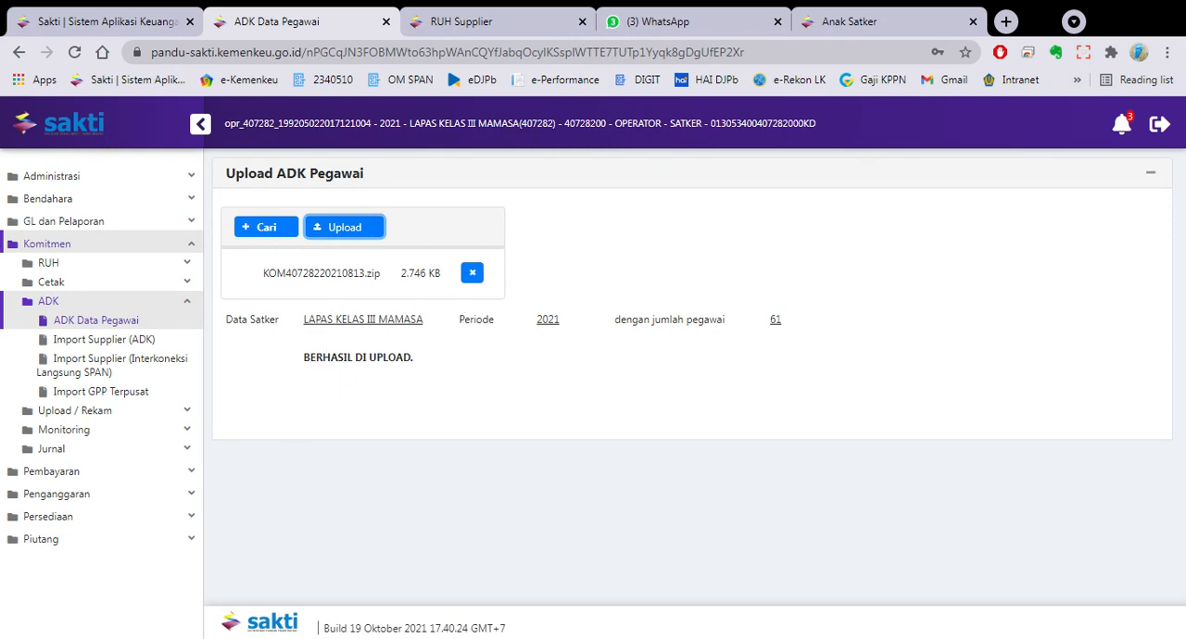
click(114, 396)
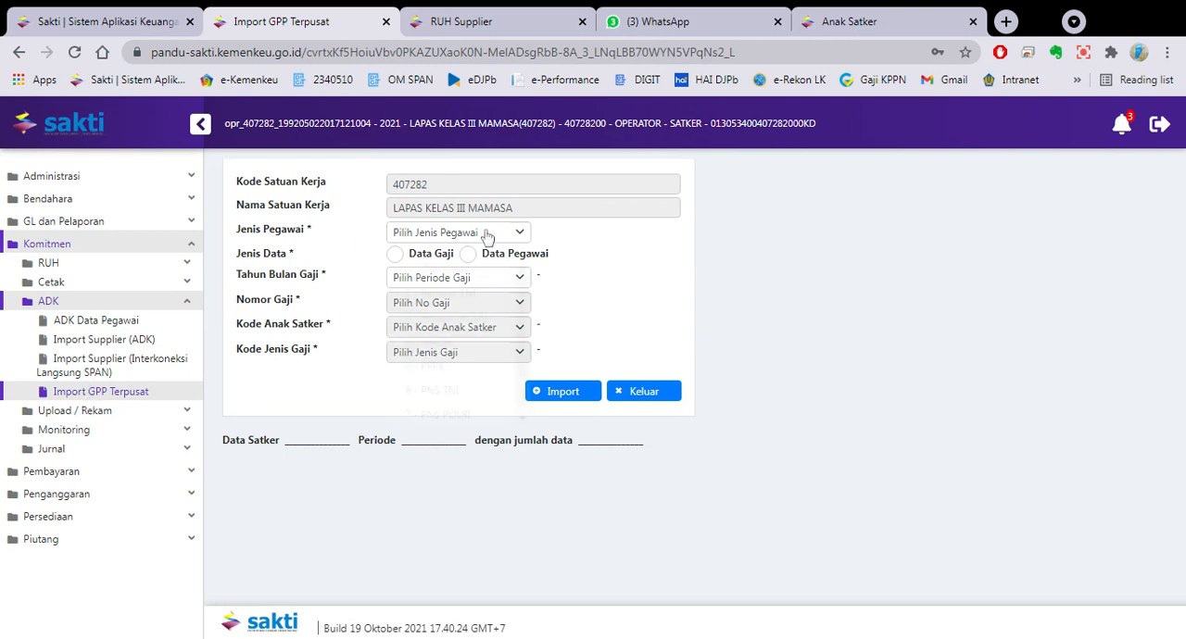
- Set Jenis Pegawai to 1 - PNS Pusat, Jenis Data to Data Pegawai and Kode Anak Satker to 00
click(487, 236)
click(453, 264)
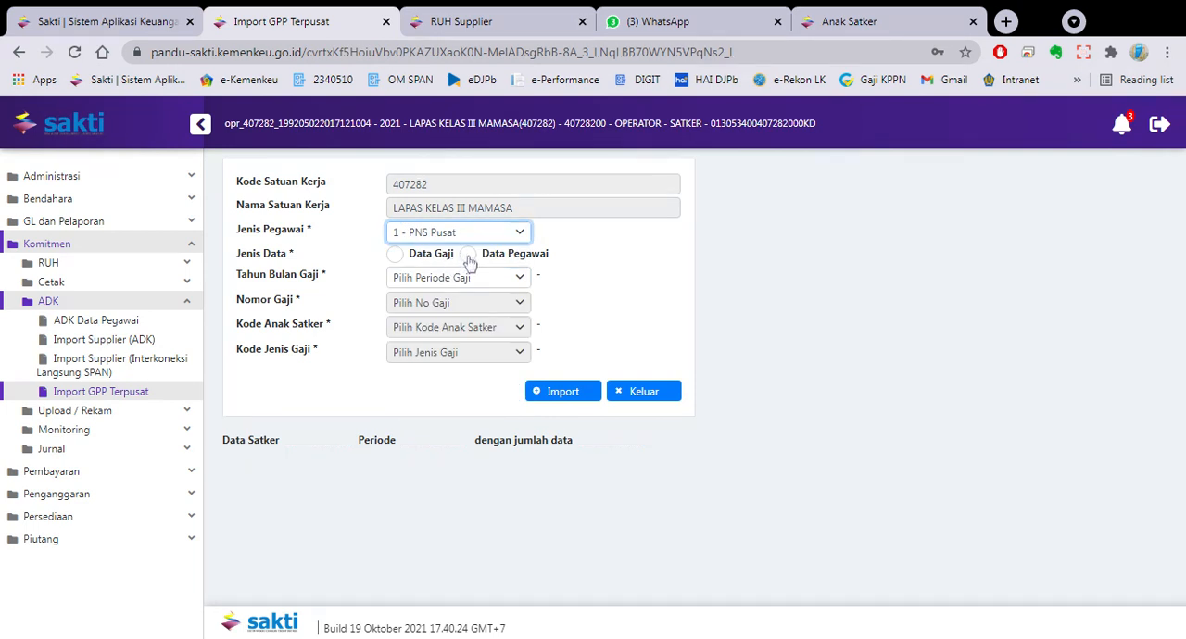
click(468, 255)
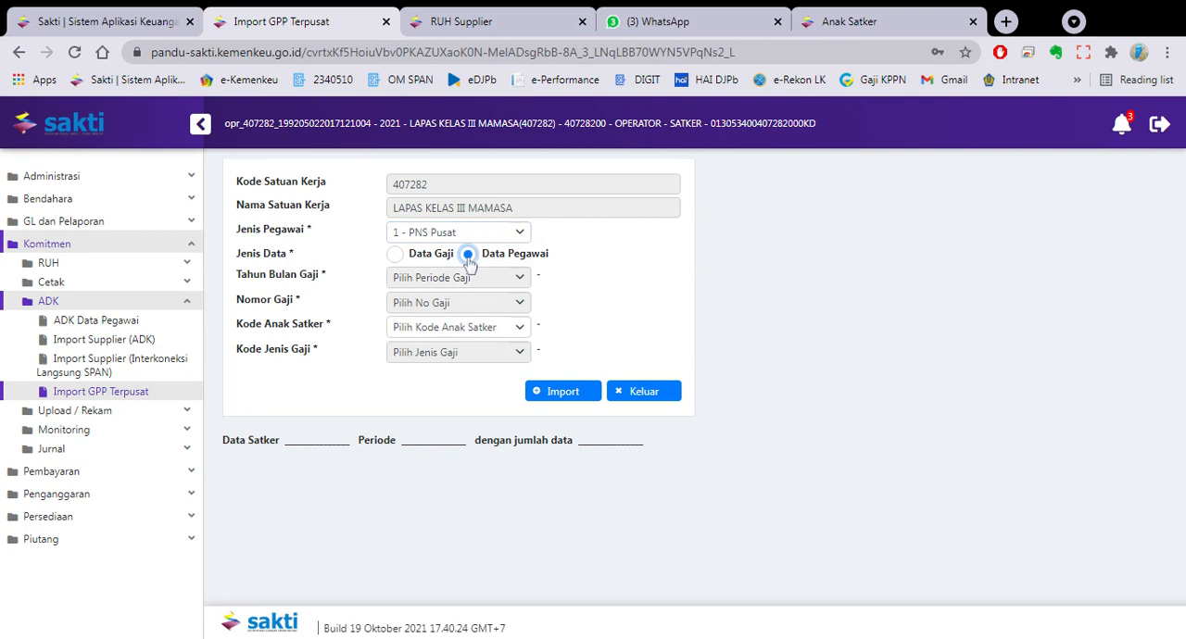
click(480, 332)
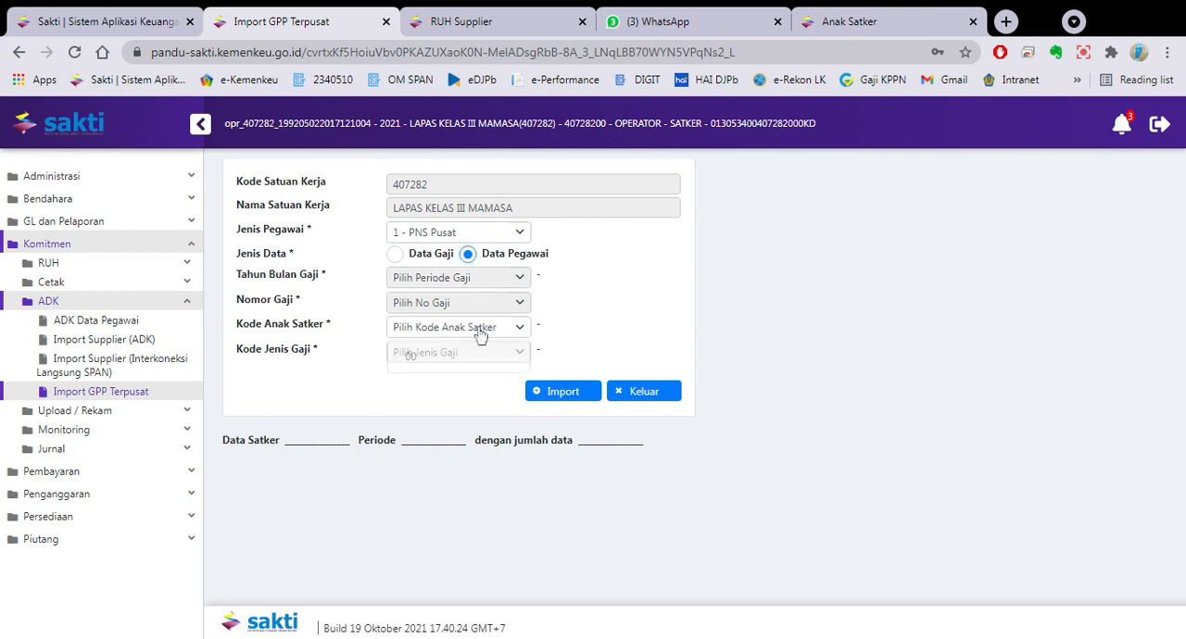
click(463, 360)
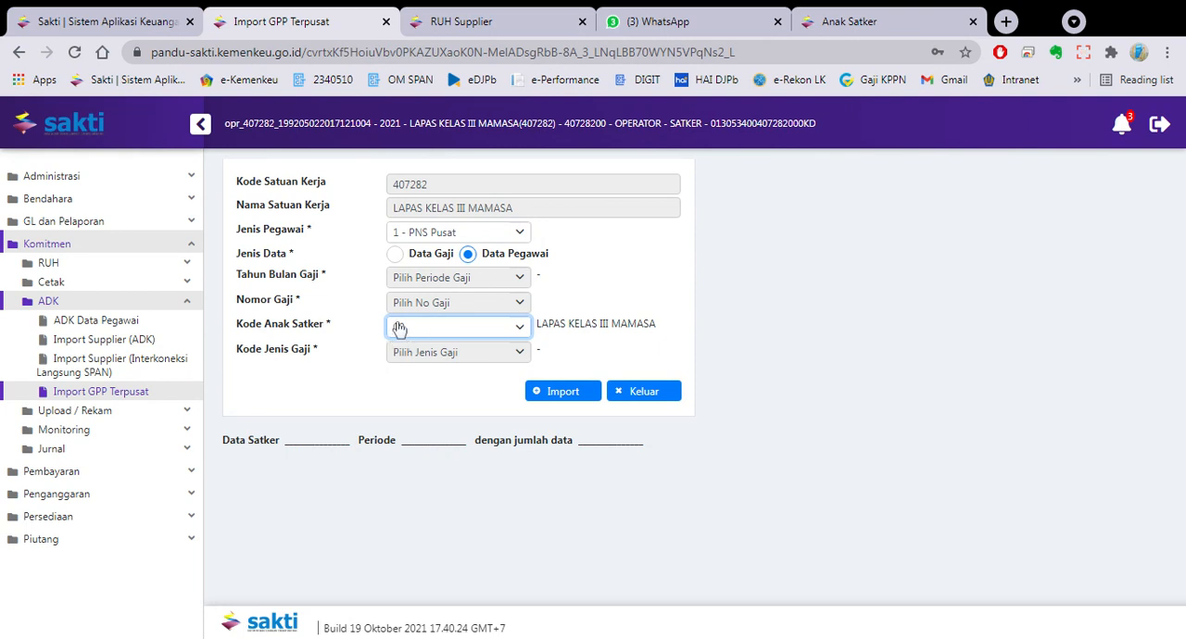
- Check the admin account's Anak Satker reference and import the employee data on the Import GPP Terpusat page
click(819, 21)
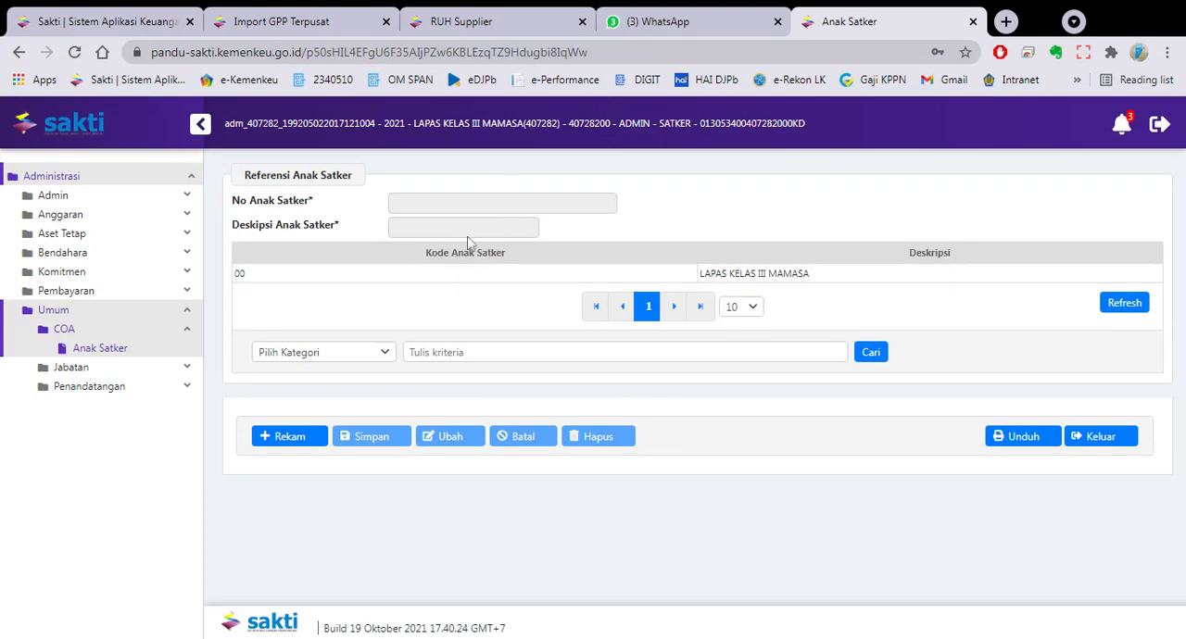
click(326, 19)
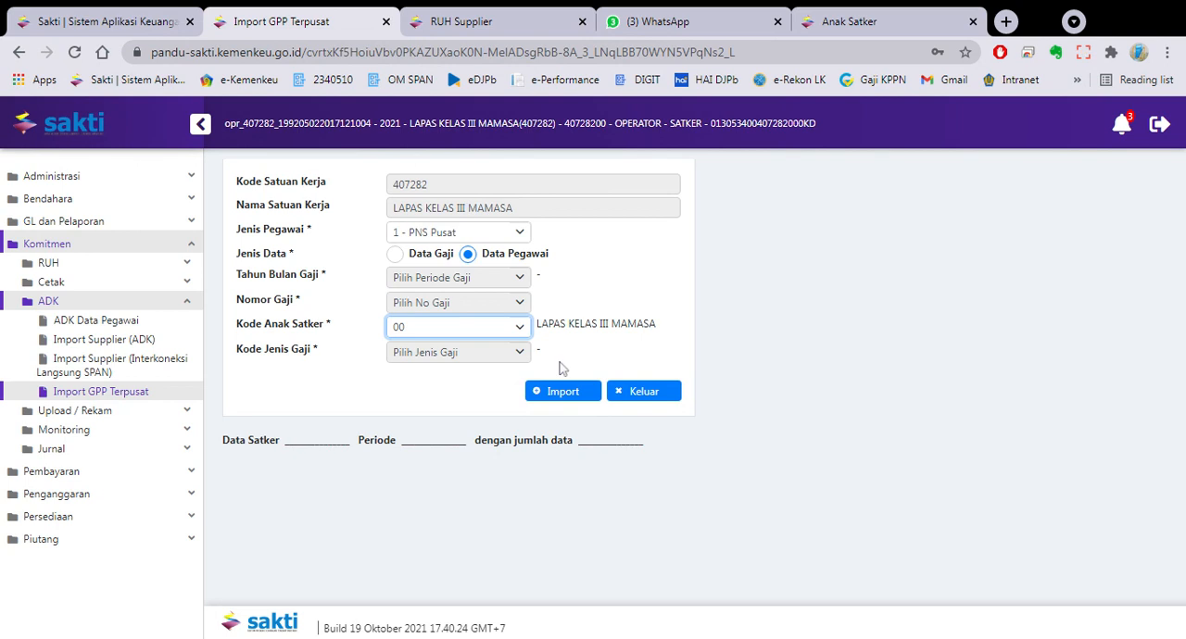
click(576, 395)
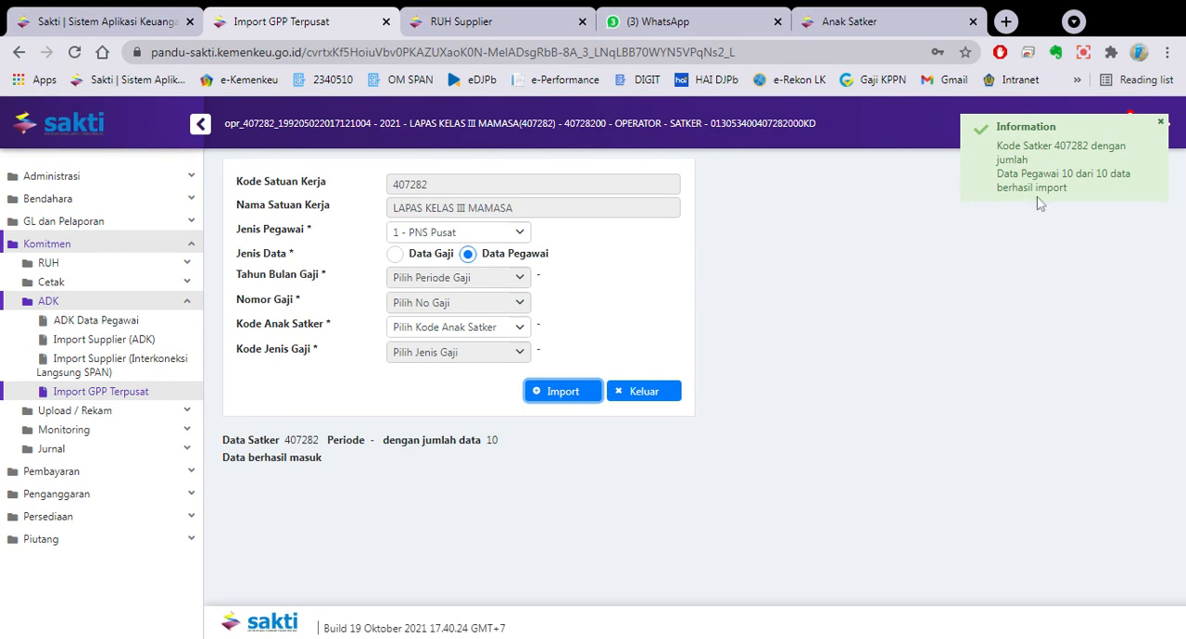
- Open Pencatatan Supplier and select the LAPAS KELAS III MAMASA supplier and its 3_91362 address
click(149, 269)
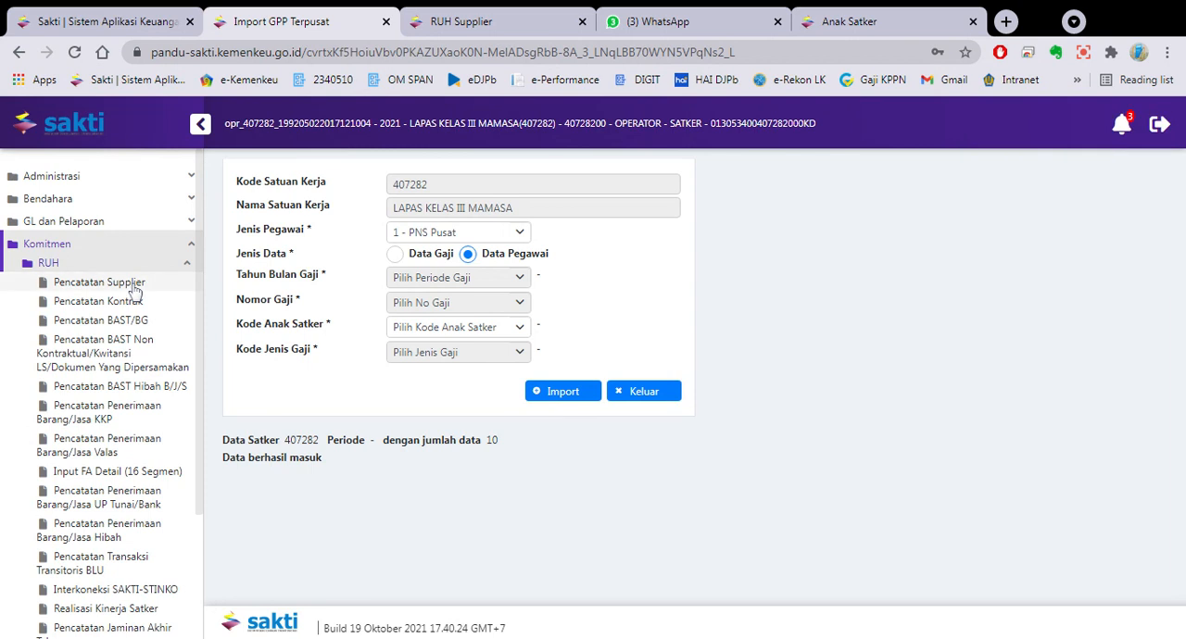
click(136, 286)
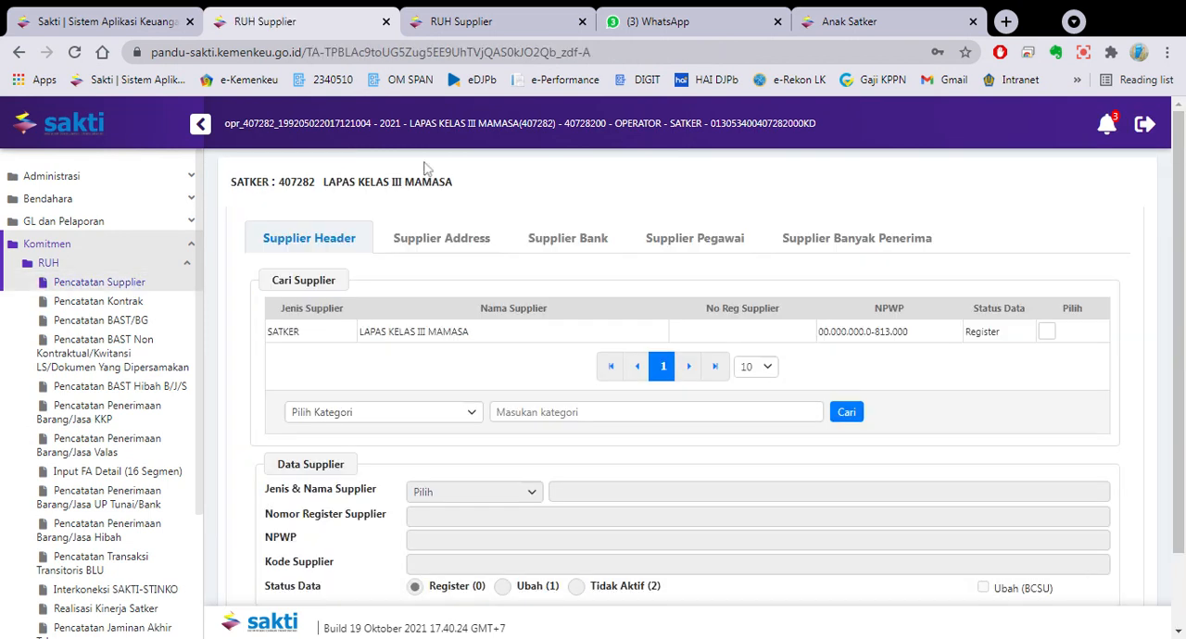
click(463, 332)
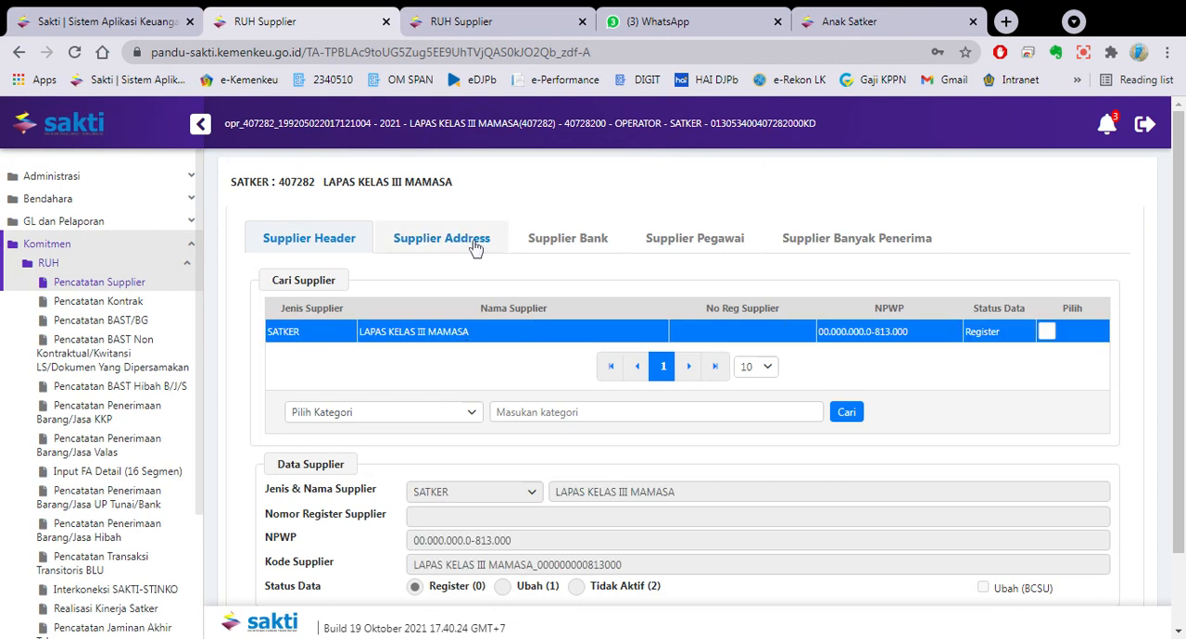
click(466, 242)
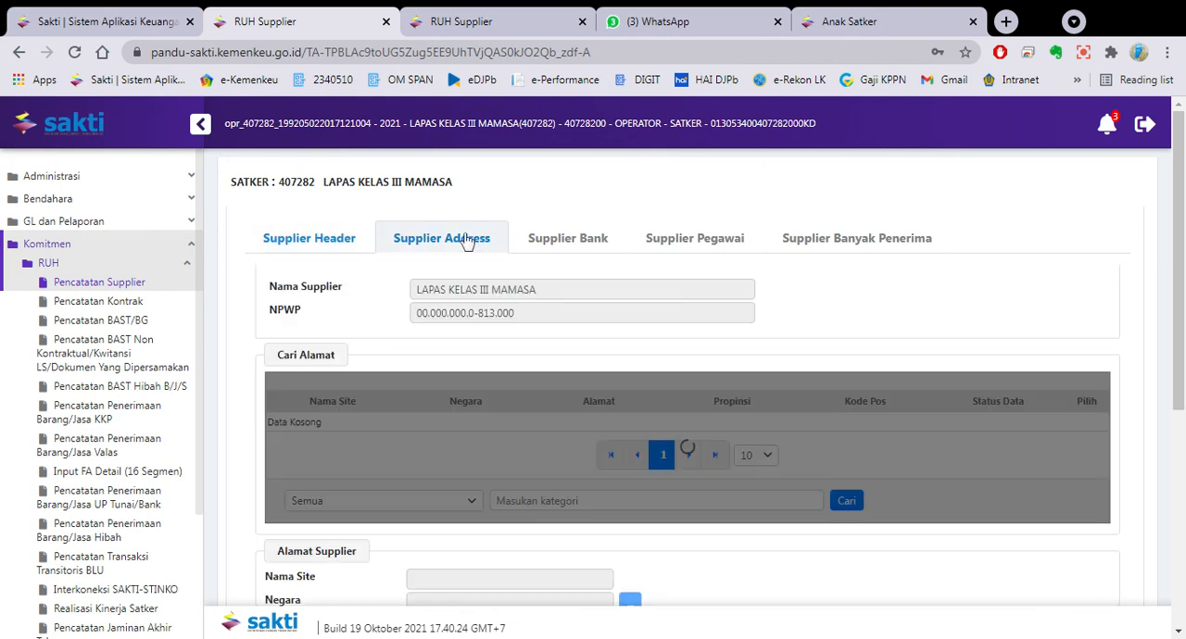
click(424, 429)
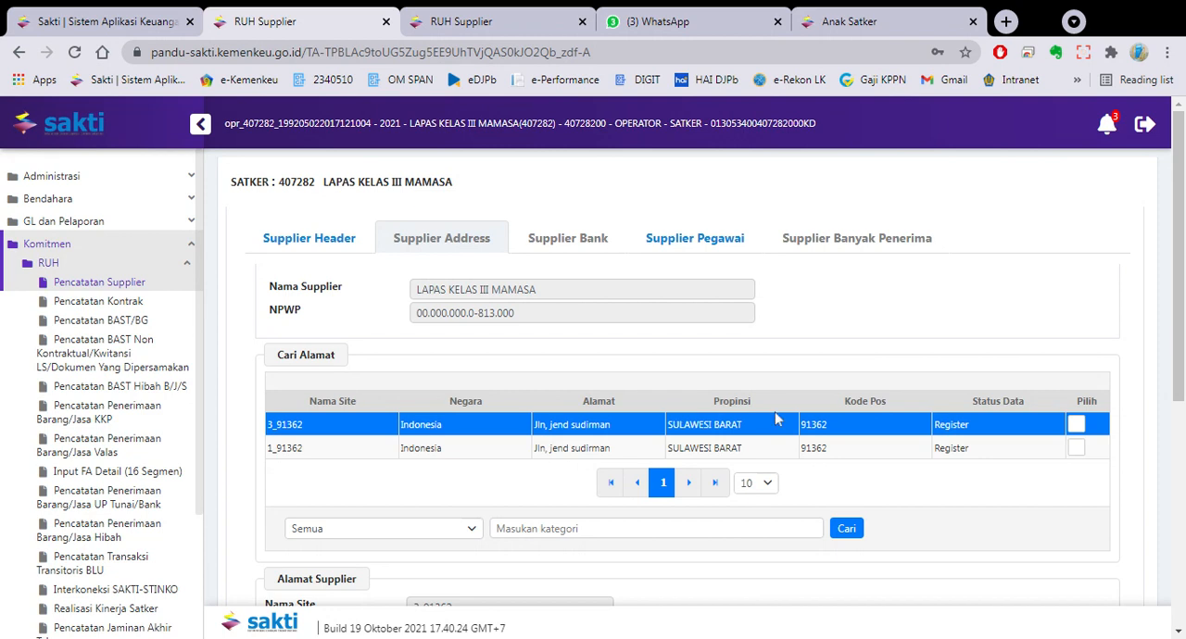
- Start a new Supplier Pegawai record for the selected address and open its NIP employee lookup
click(704, 242)
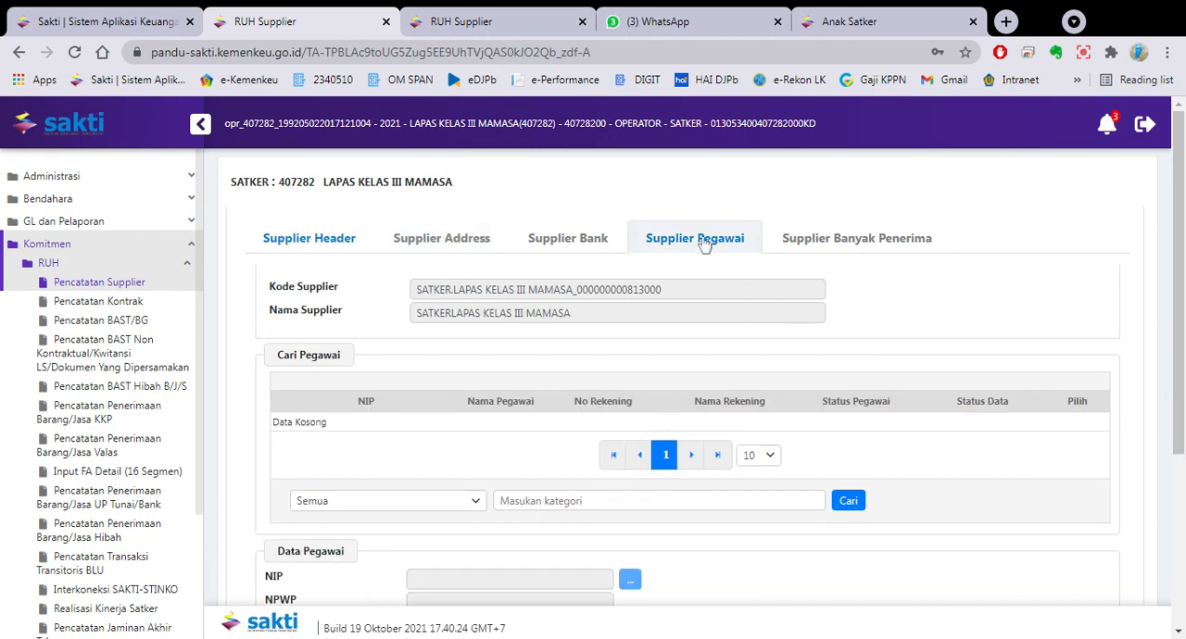
drag(1178, 381, 1178, 459)
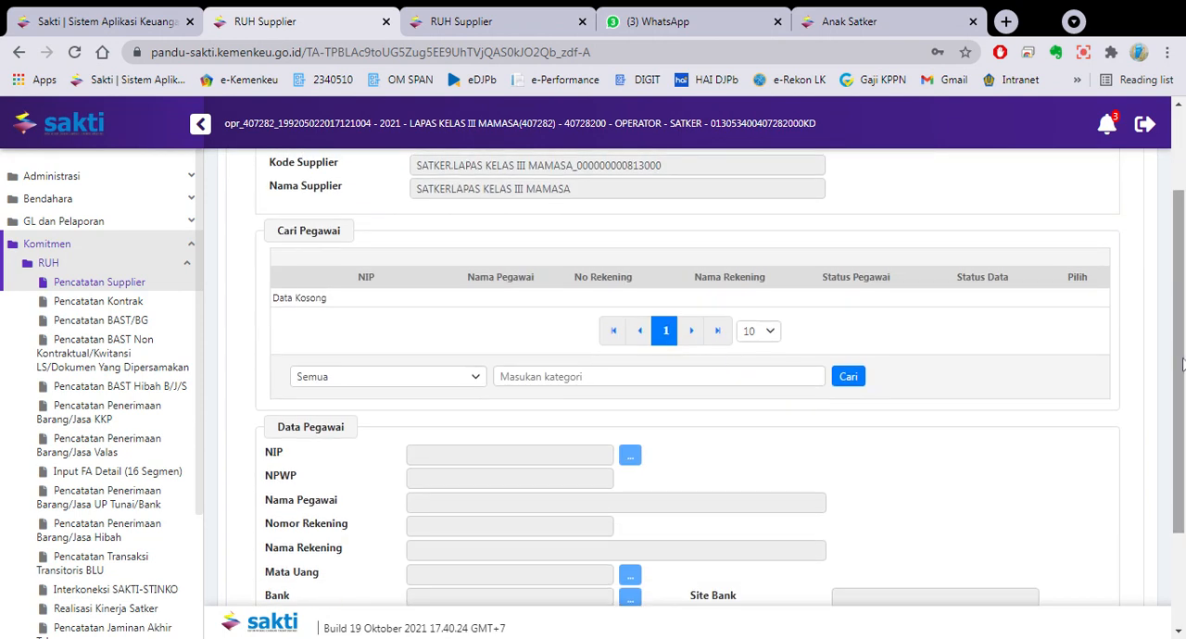
drag(1178, 367, 1178, 460)
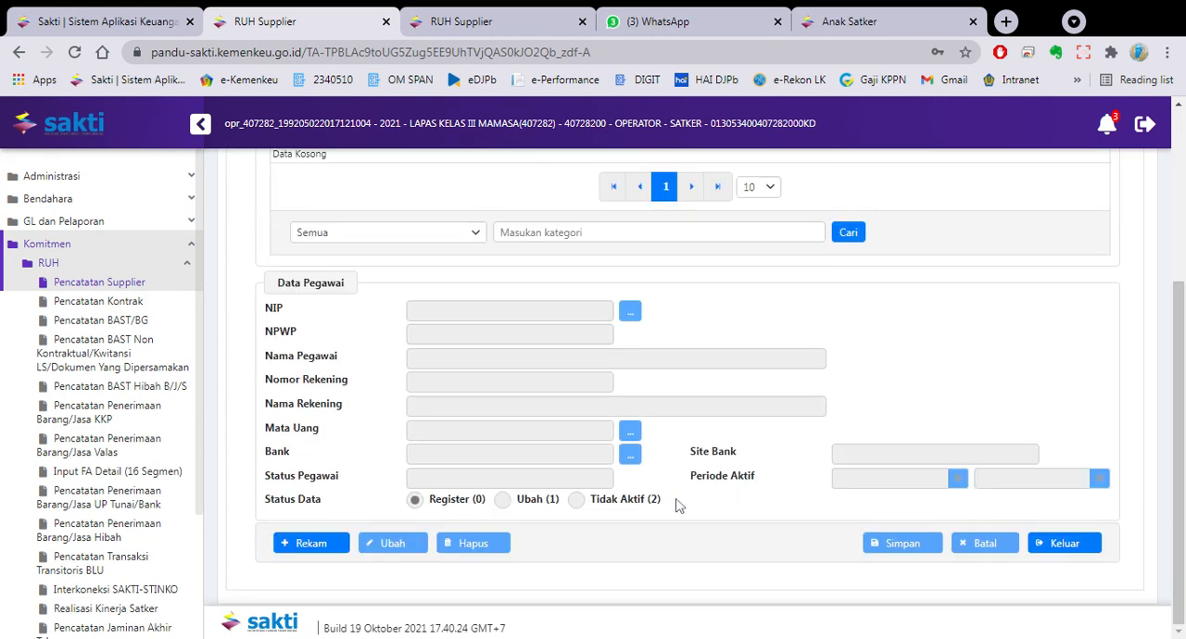
click(333, 548)
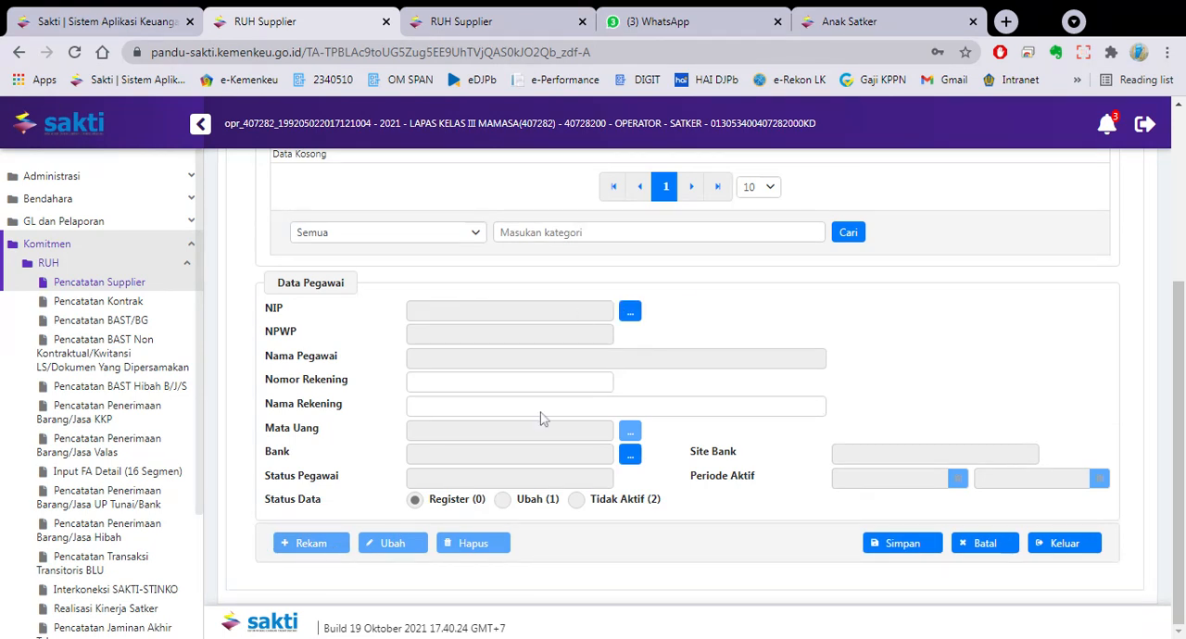
click(632, 315)
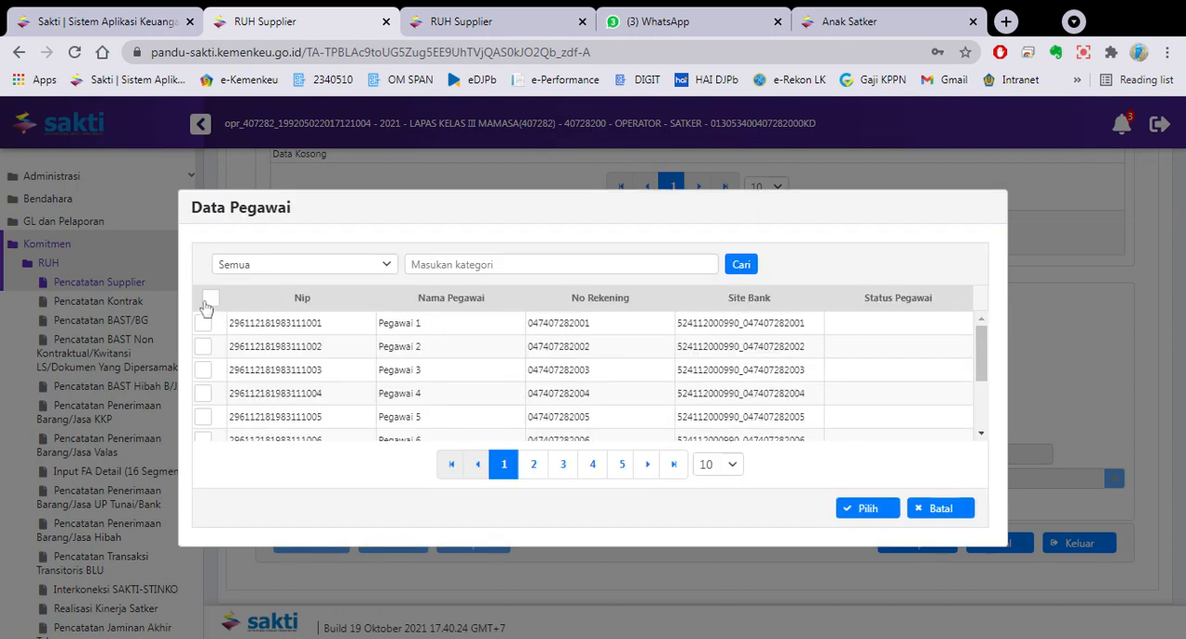
- Select the first page of employees in the Data Pegawai lookup and set the list to 100 records per page
click(210, 298)
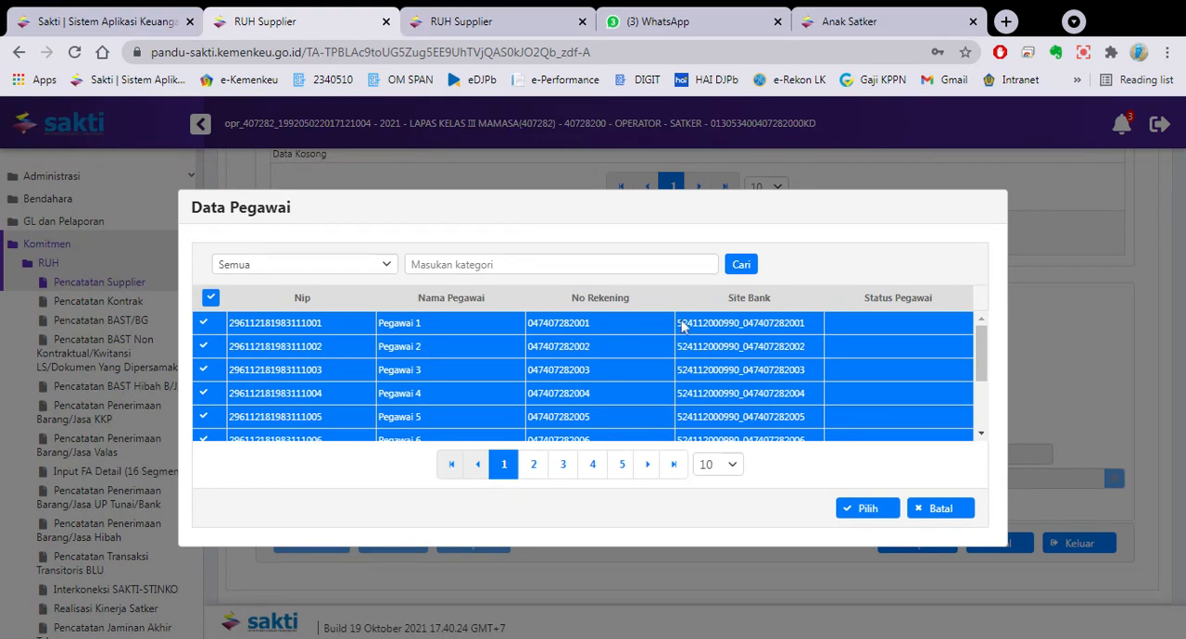
click(733, 474)
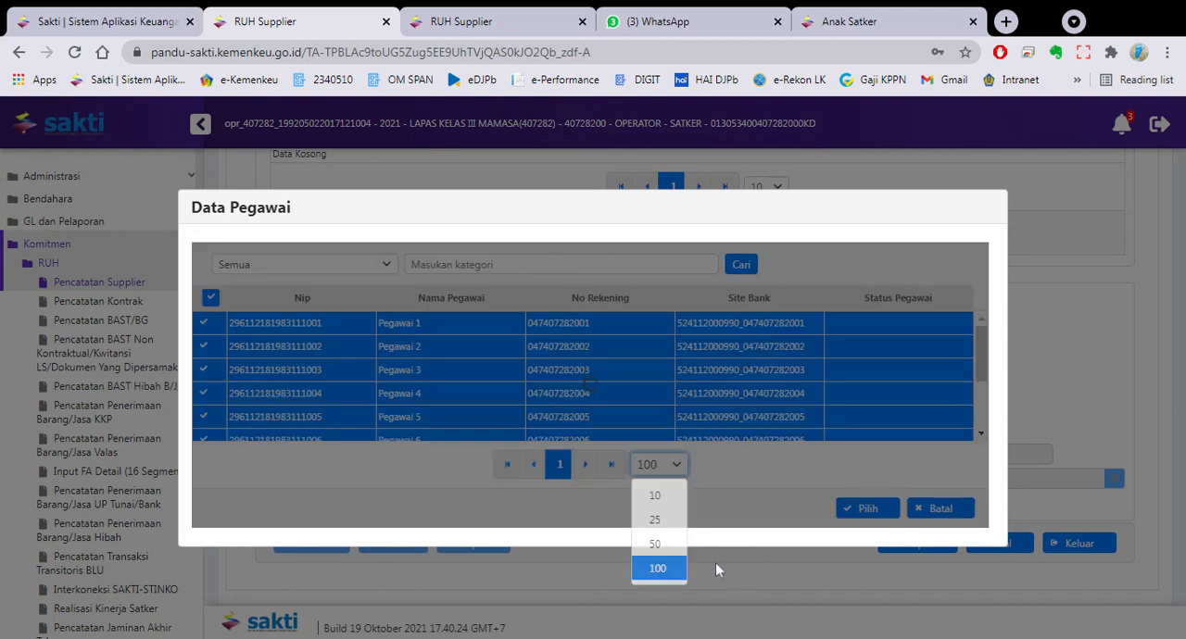
click(718, 567)
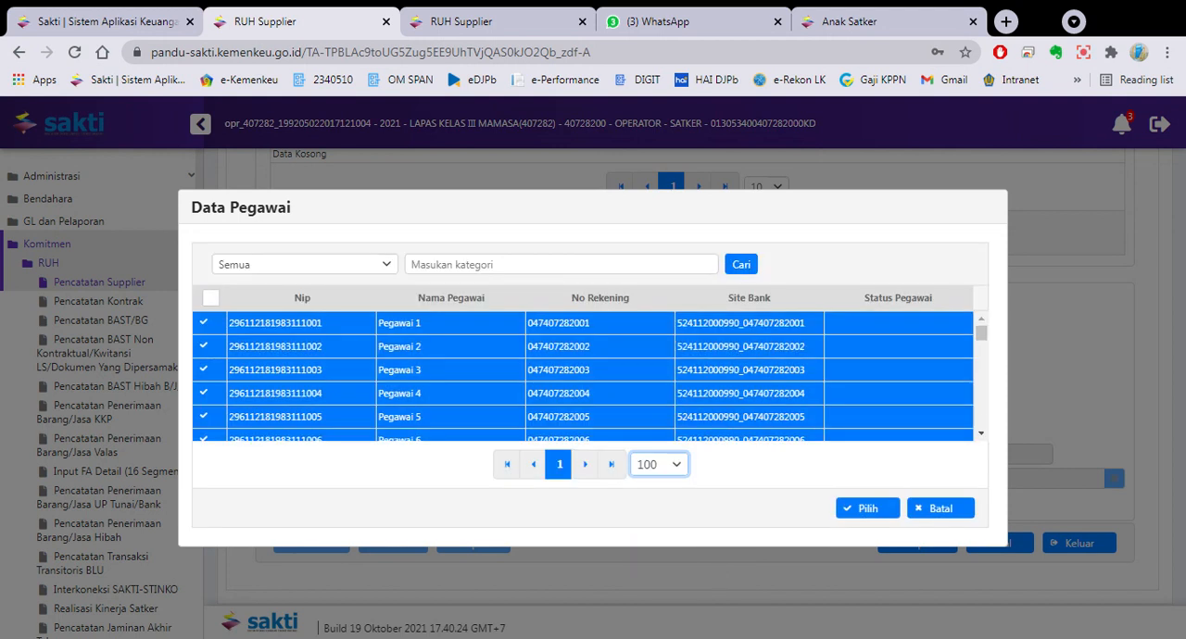
click(568, 519)
mouse_move(983, 344)
mouse_down()
mouse_move(992, 440)
mouse_move(979, 326)
mouse_up()
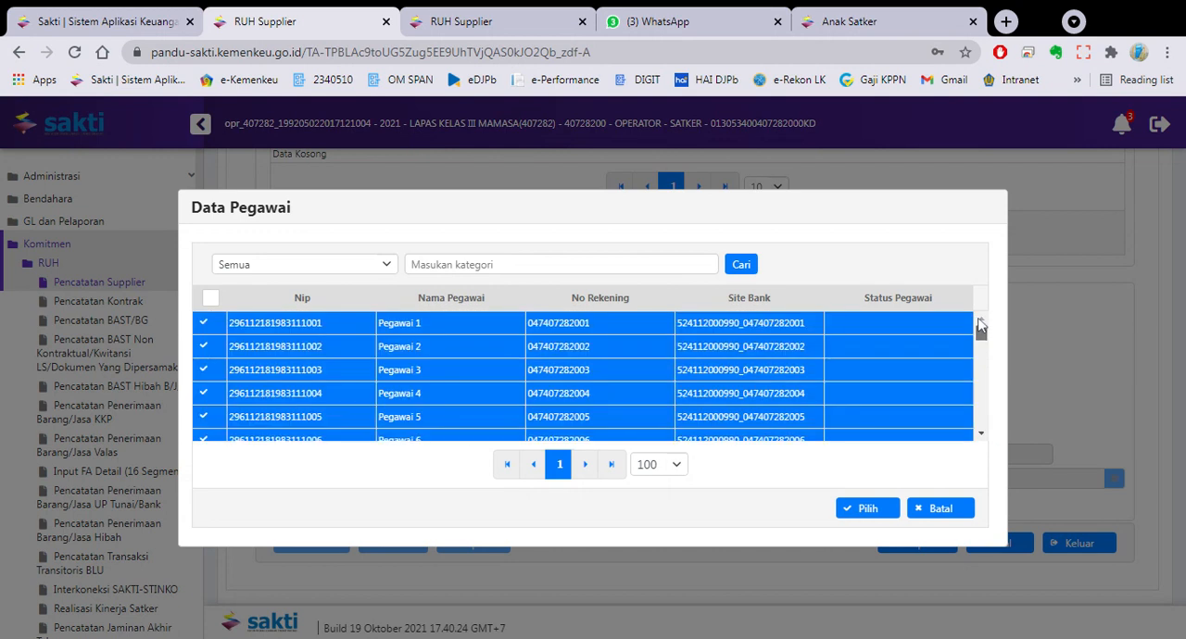
click(661, 465)
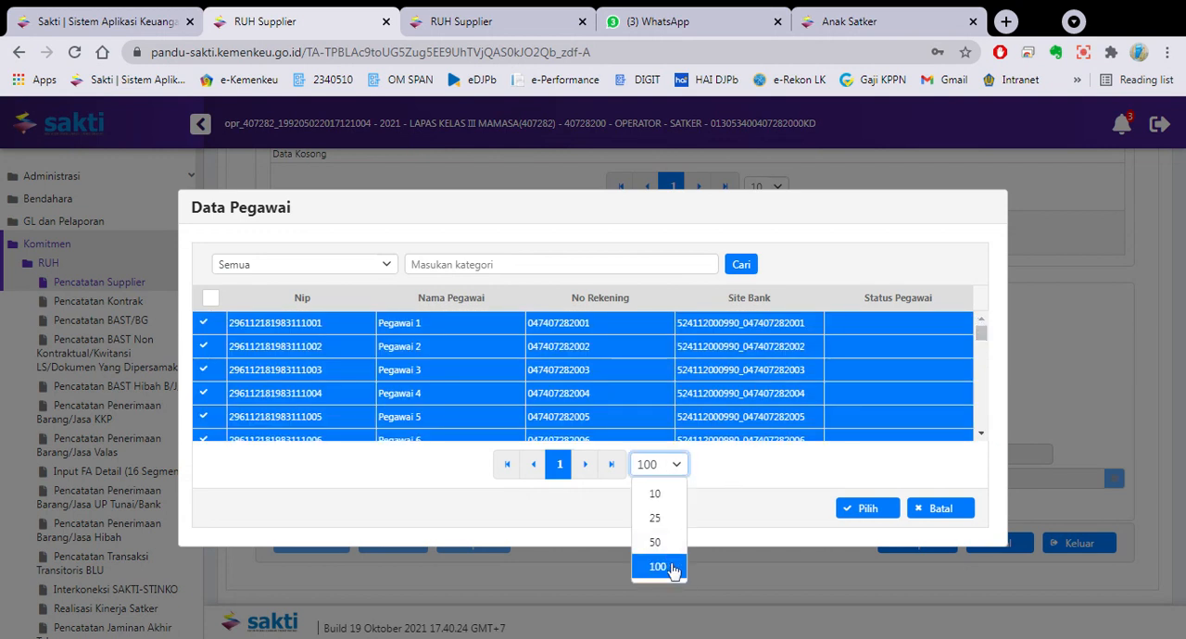
click(672, 569)
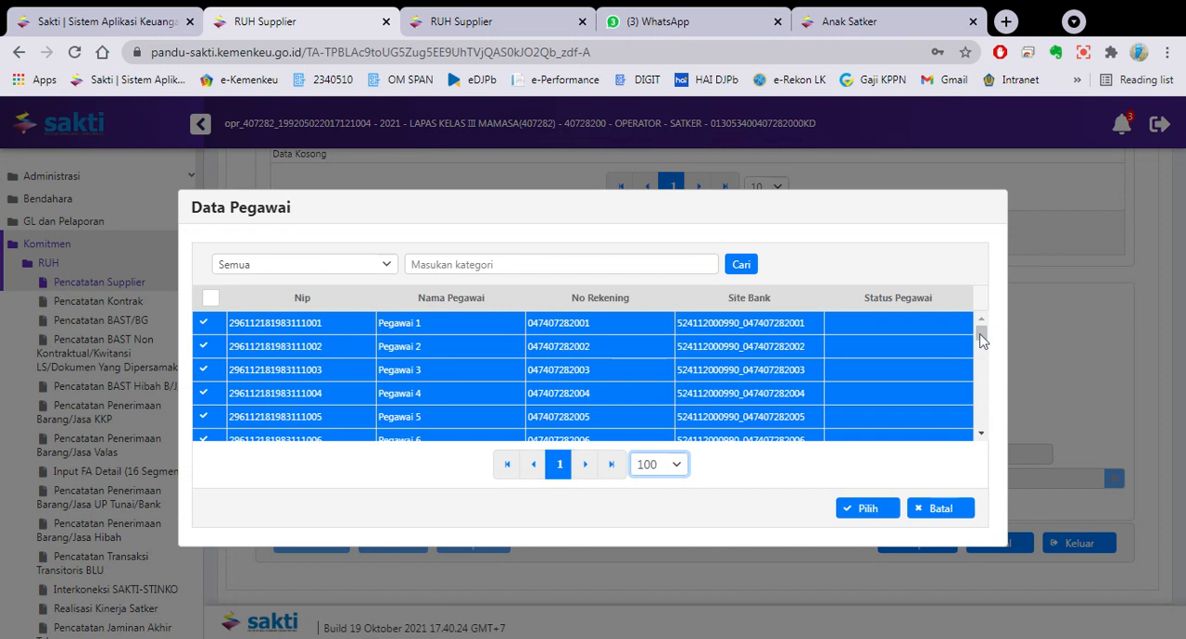
drag(979, 332, 982, 425)
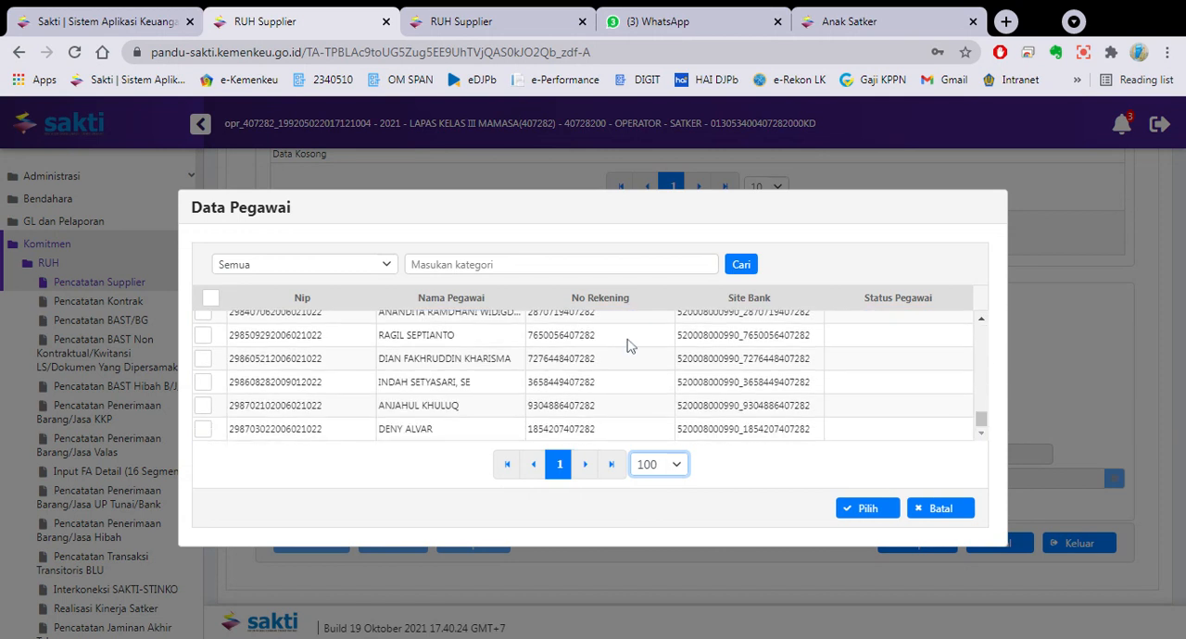
- Select all listed employees in the Data Pegawai lookup, confirm the selection and save the Supplier Pegawai records
click(210, 298)
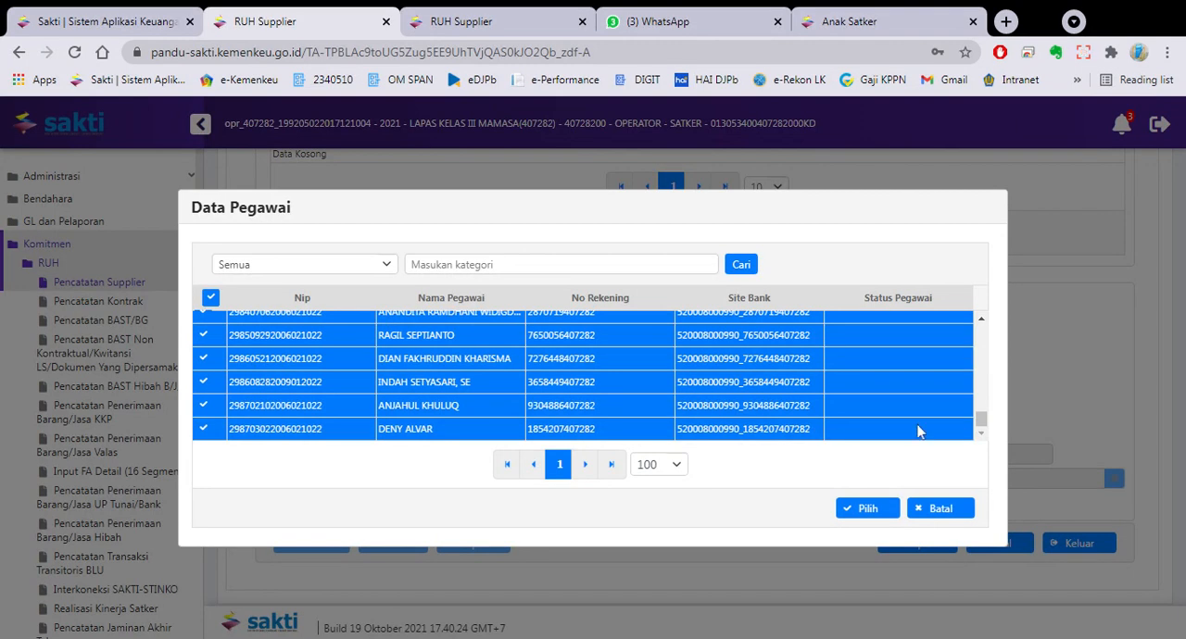
drag(981, 420, 1008, 470)
click(861, 510)
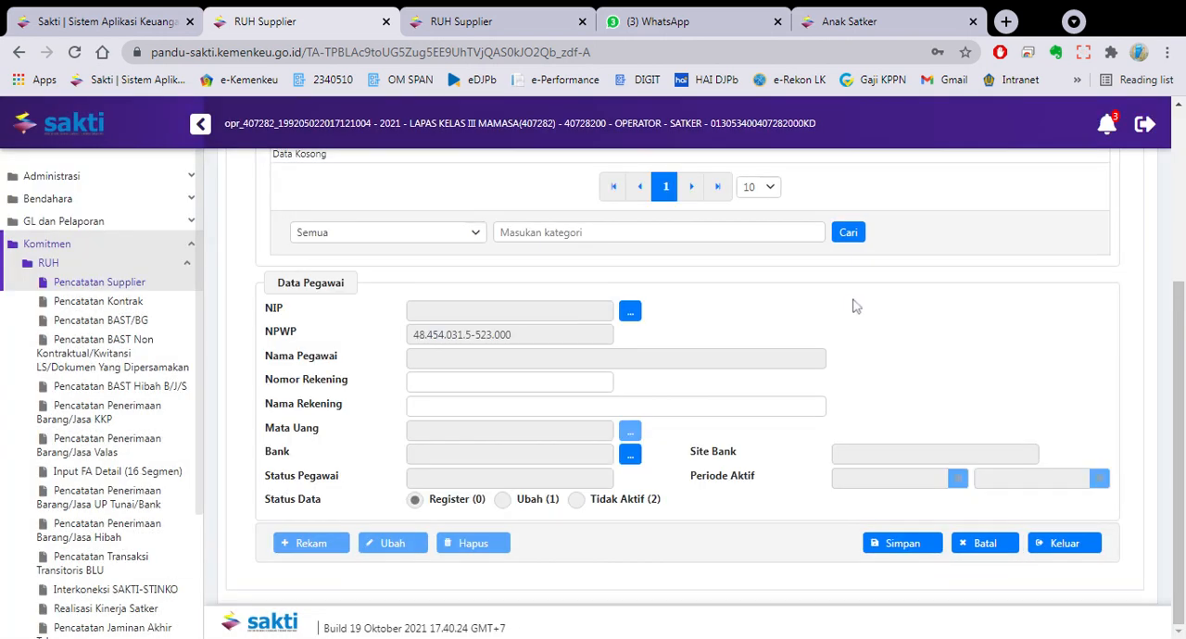
click(871, 543)
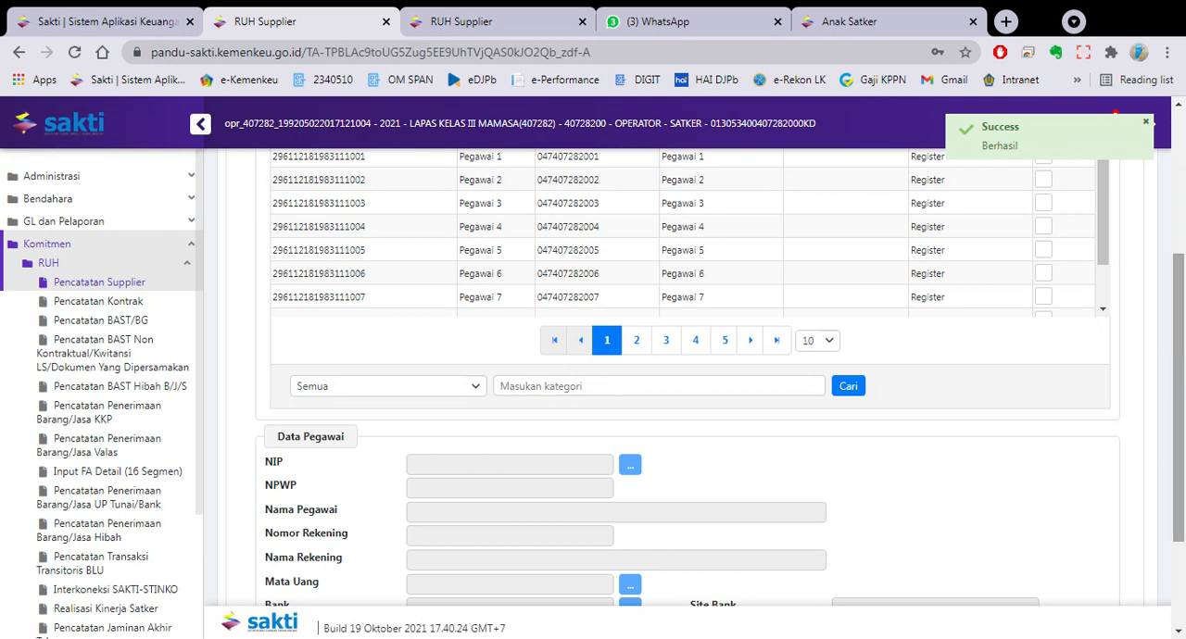
- Review the saved Cari Pegawai list and check a new record's NIP lookup for employees still to add, cancelling that record
scroll(1177, 368, up, 2)
scroll(1176, 368, up, 1)
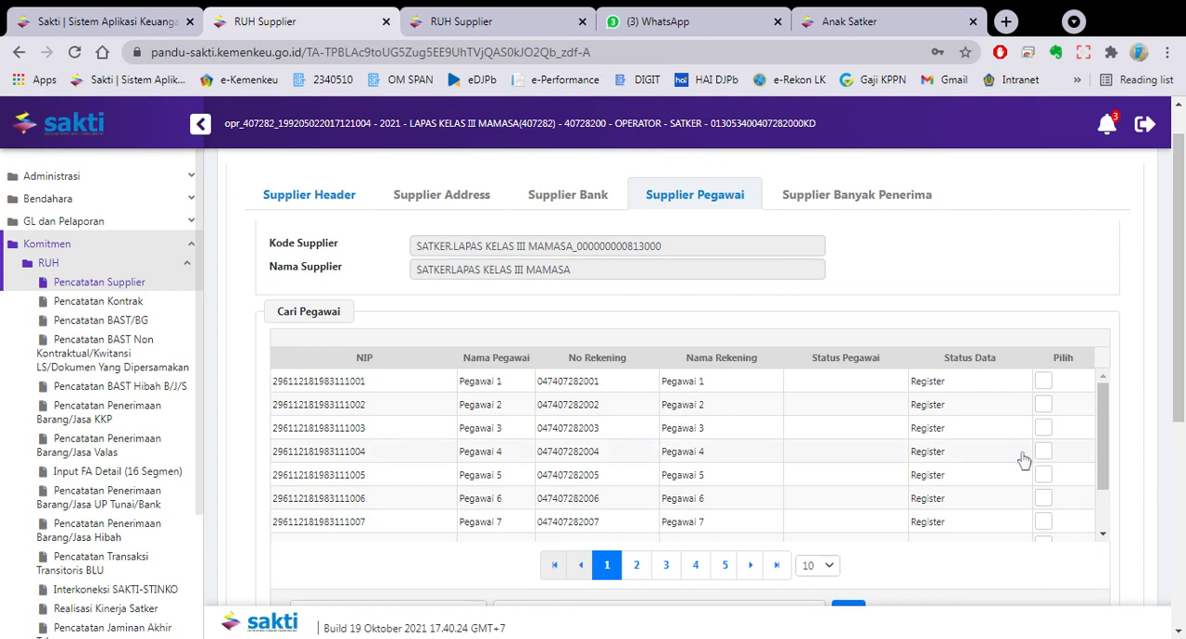
scroll(1182, 373, down, 4)
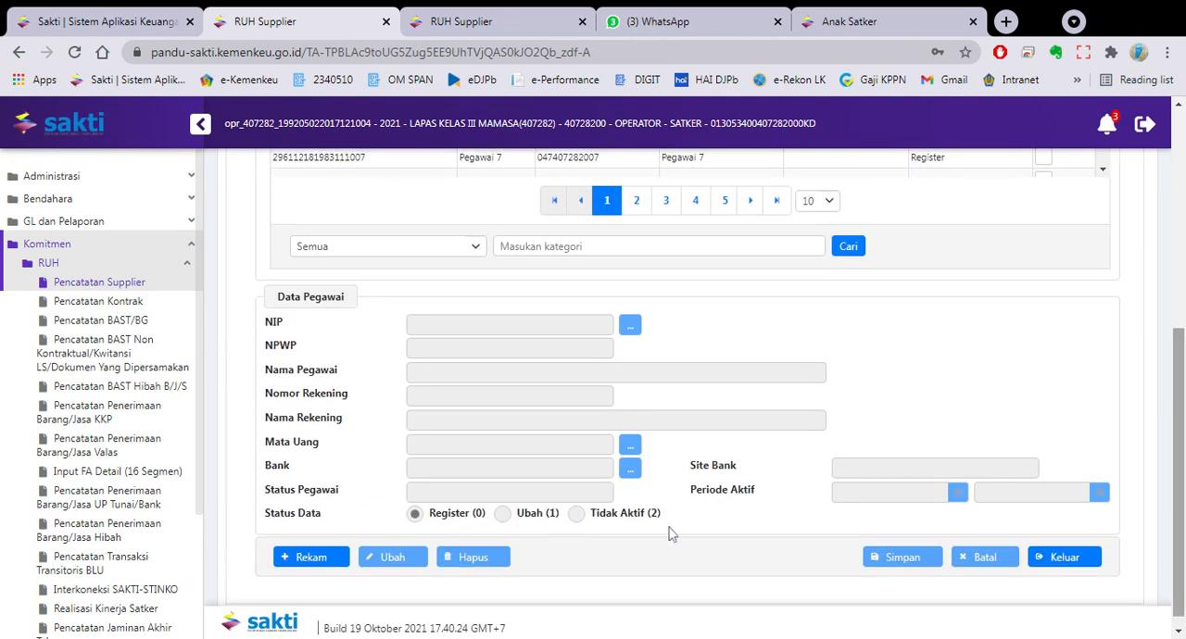
click(328, 559)
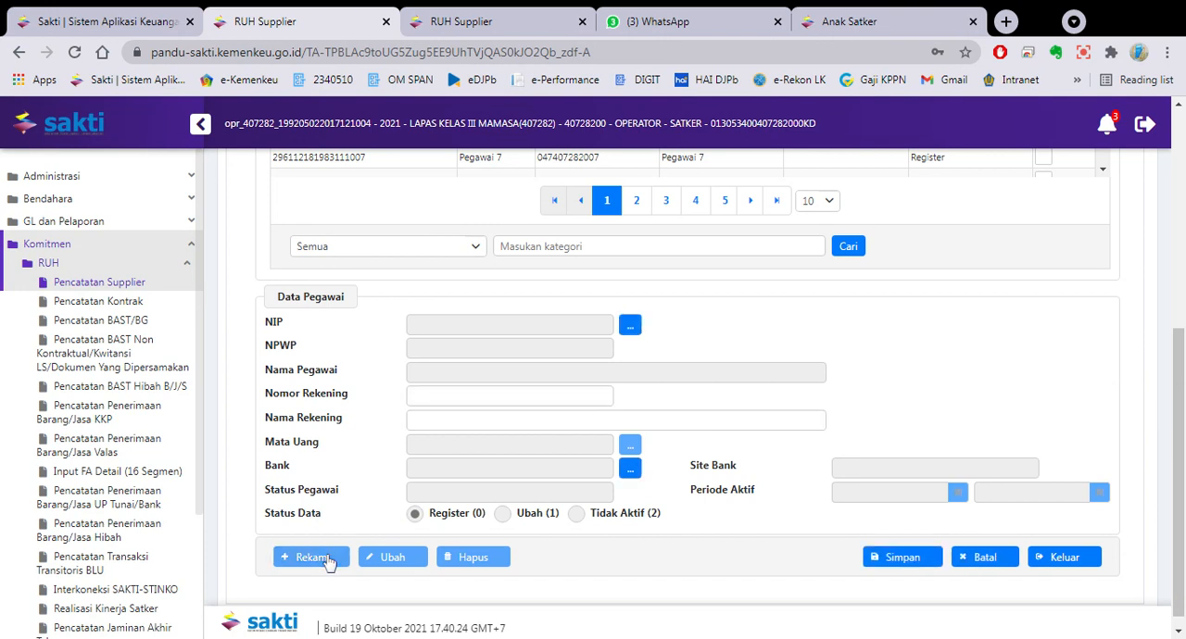
click(631, 325)
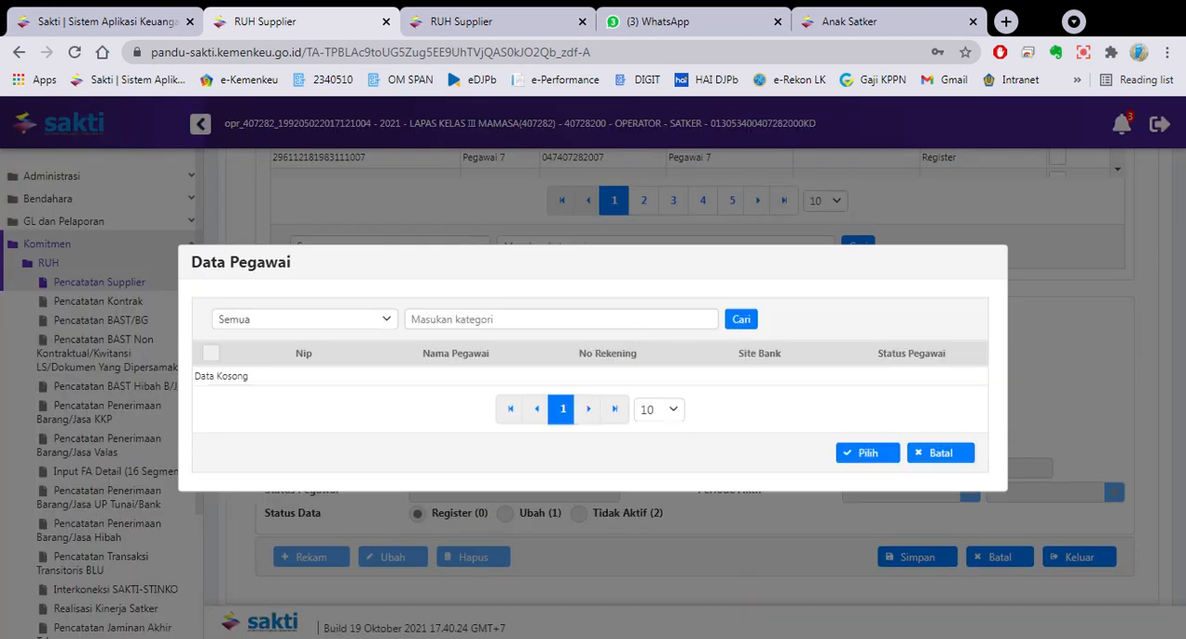
click(955, 454)
click(994, 568)
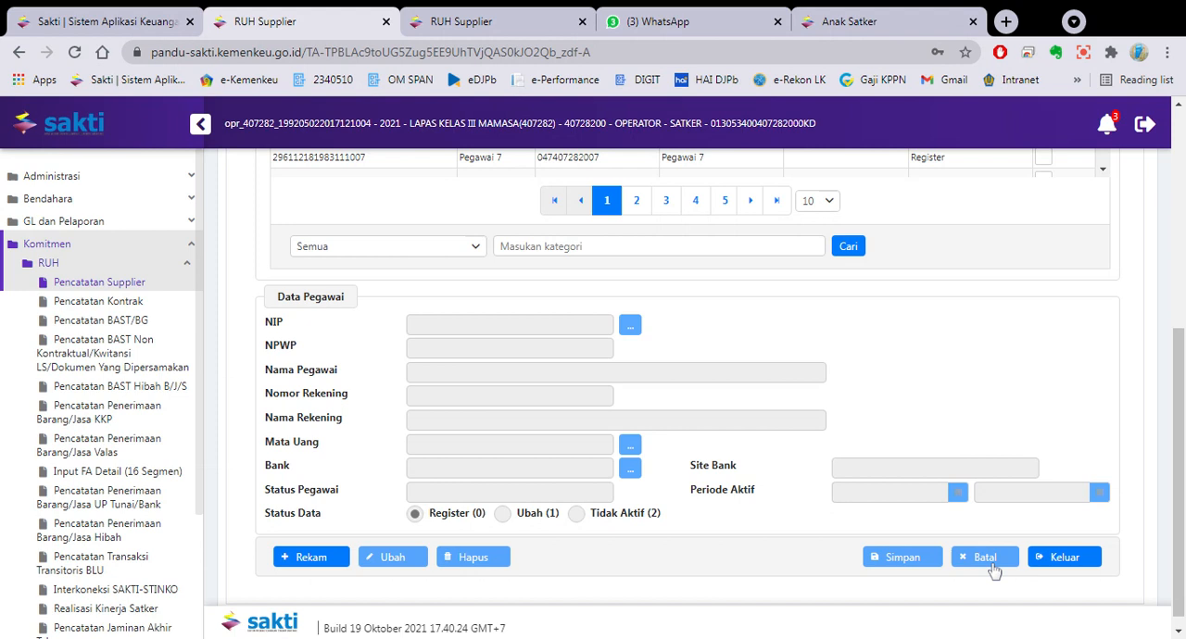
scroll(1182, 369, up, 3)
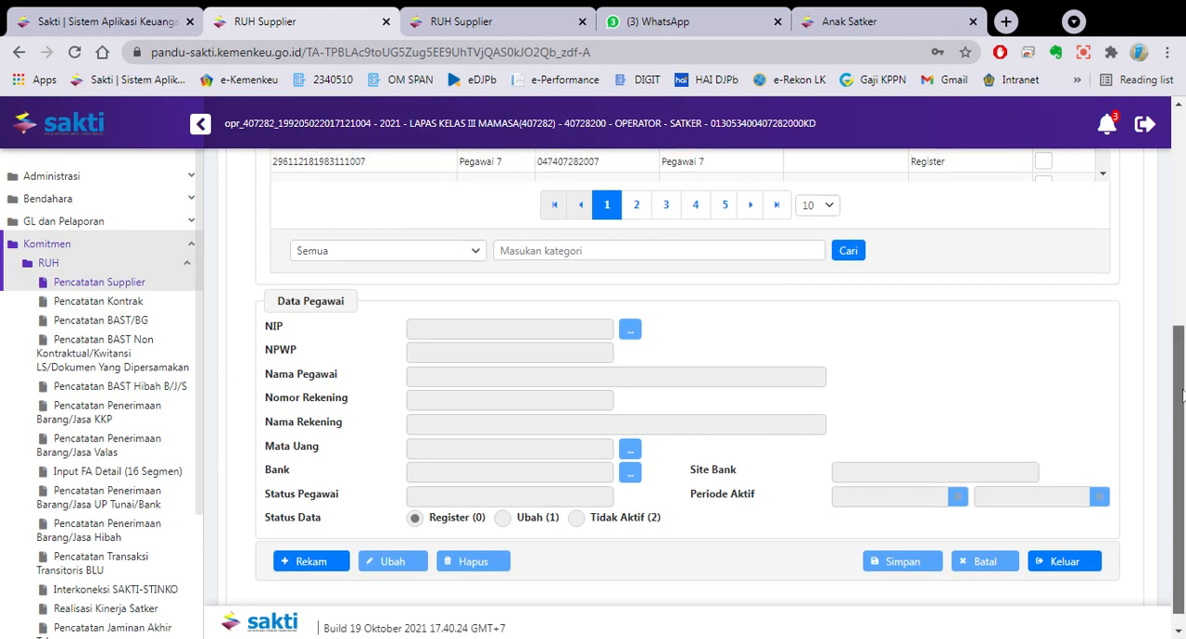
scroll(1182, 368, up, 2)
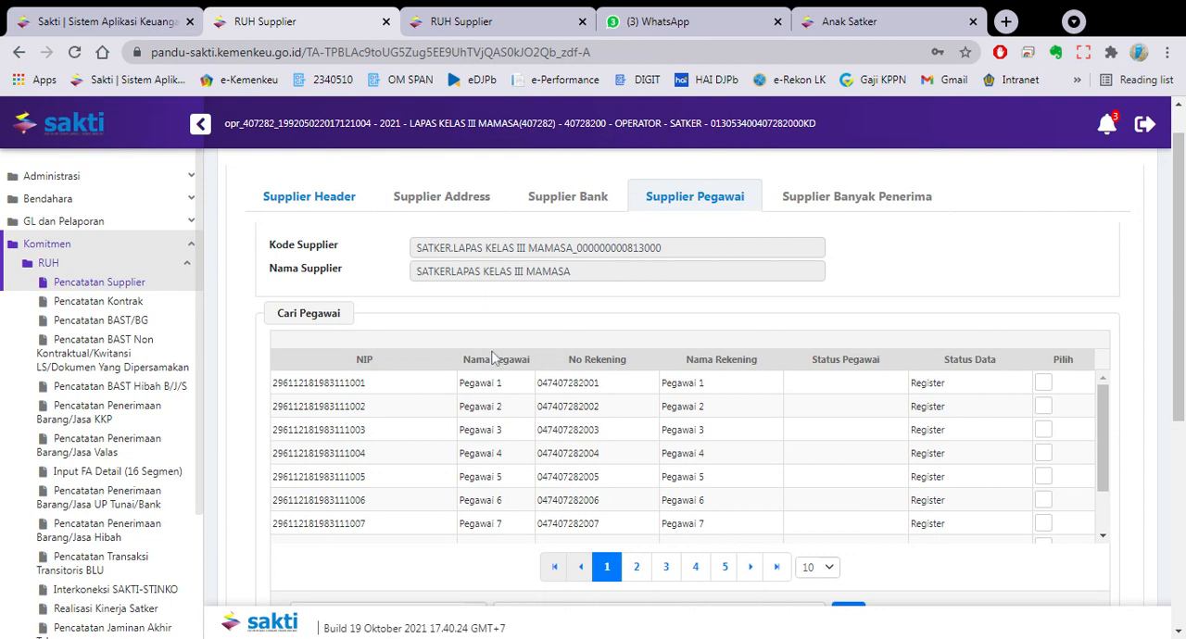
- Switch to the validator's SAKTI session and open the ADK Supplier Interkoneksi OTP form under Komitmen
click(461, 17)
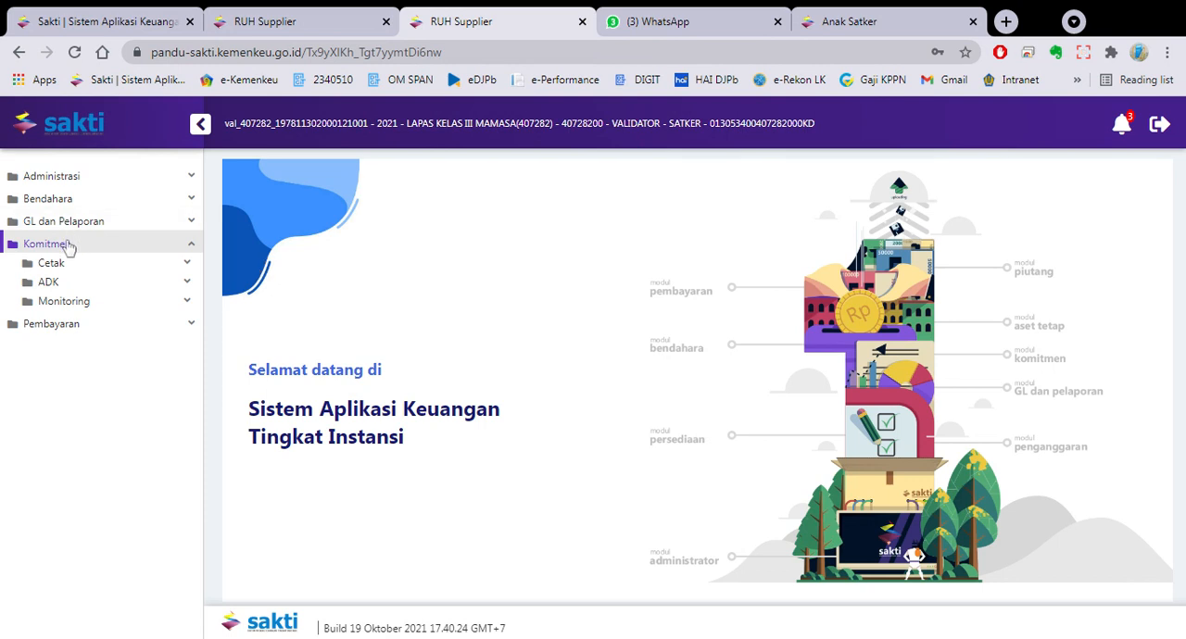
click(89, 290)
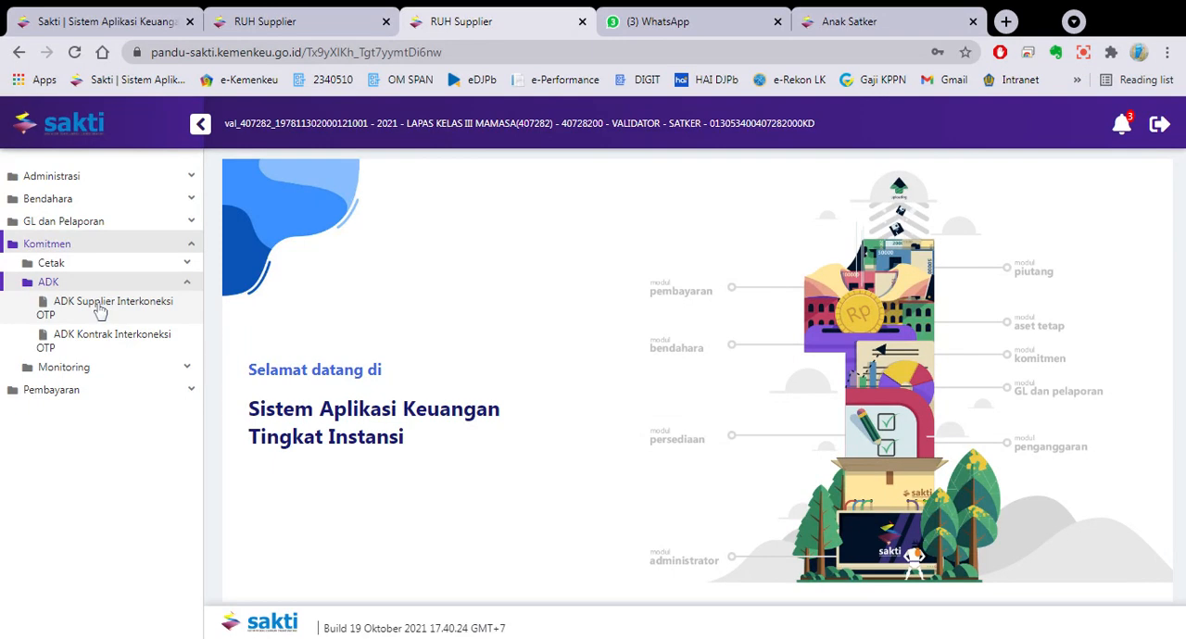
click(100, 316)
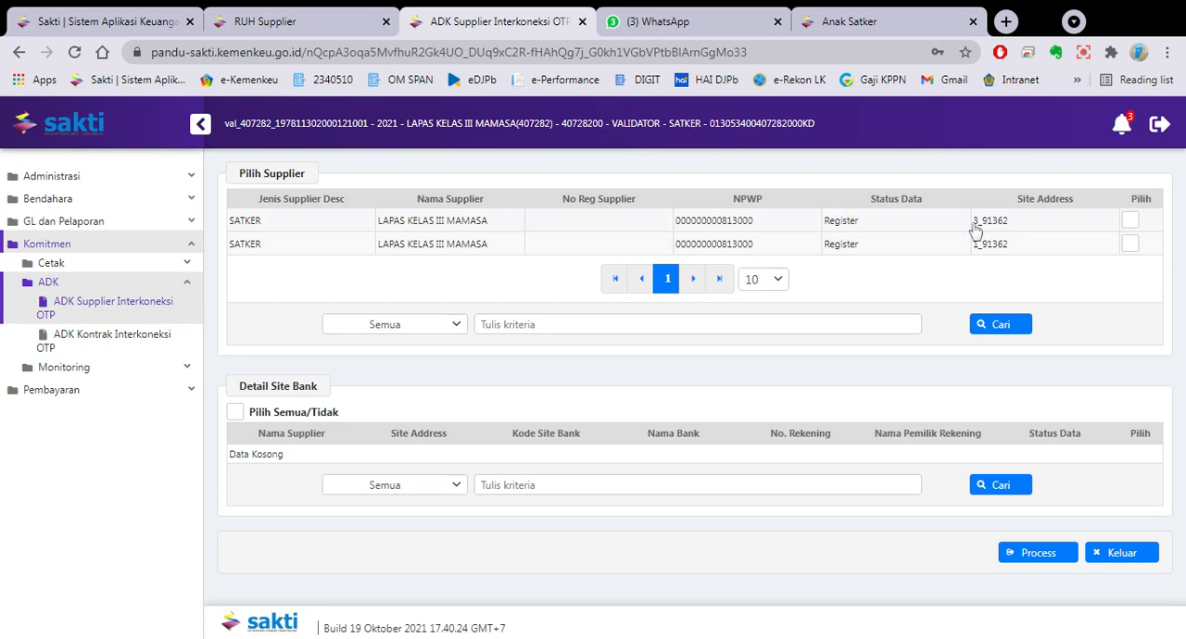
- Select both LAPAS KELAS III MAMASA suppliers, site addresses 3_91362 and 1_91362, for the supplier ADK
click(1129, 222)
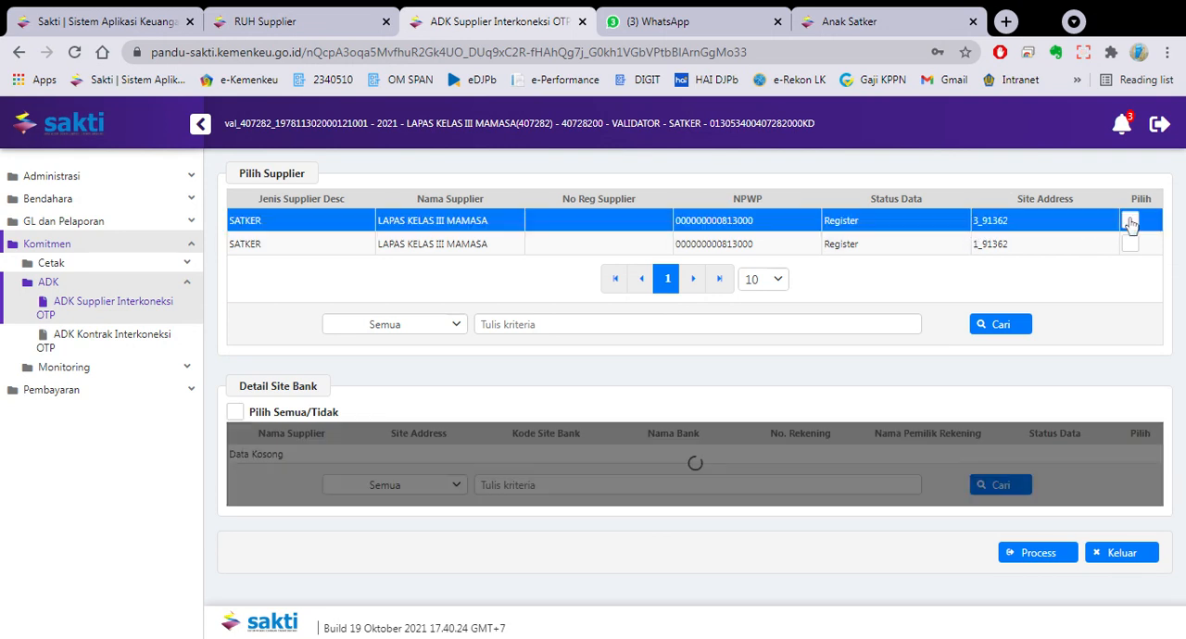
click(1130, 244)
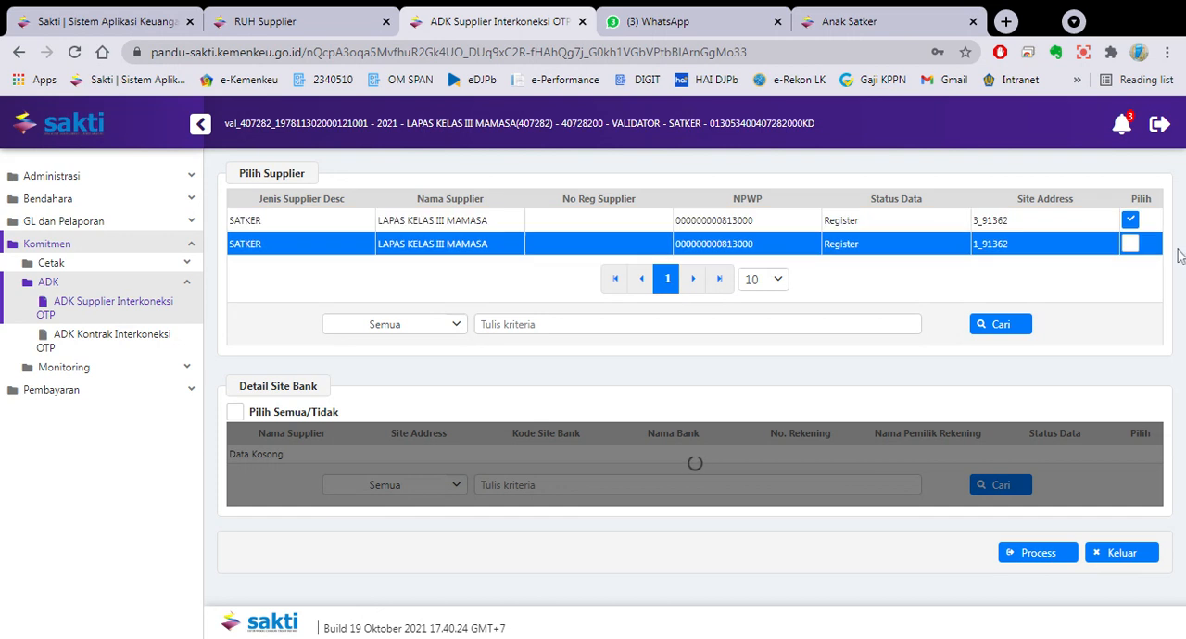
scroll(1175, 252, down, 2)
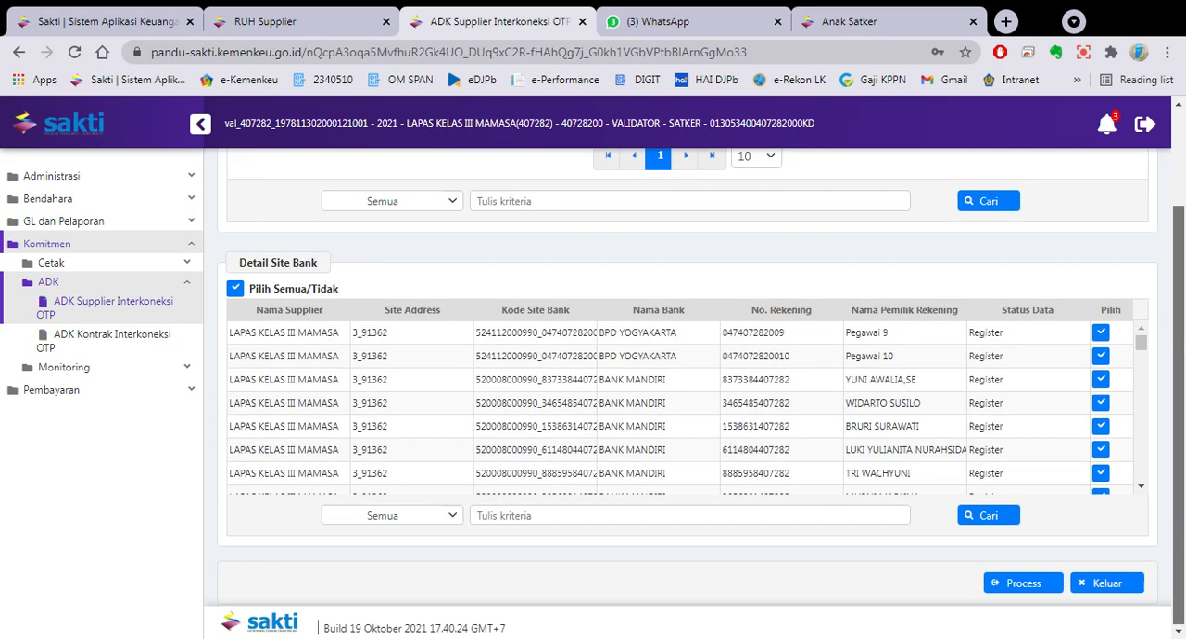
- Process the selected suppliers and their bank sites, and request the OTP code via SMS
click(1029, 590)
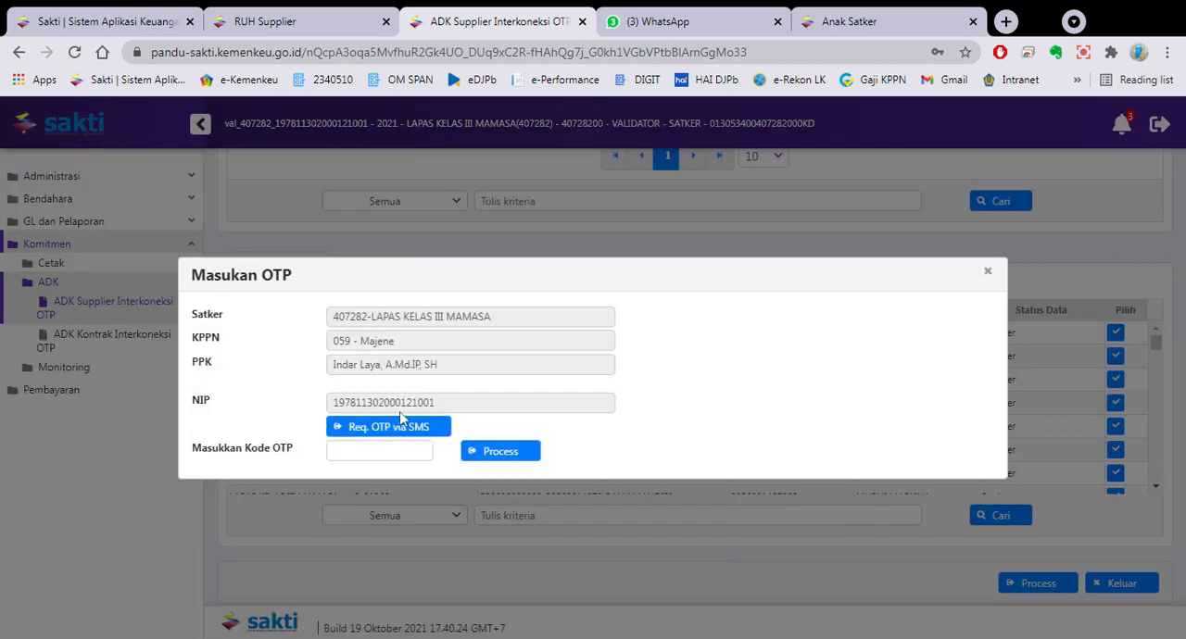
click(391, 434)
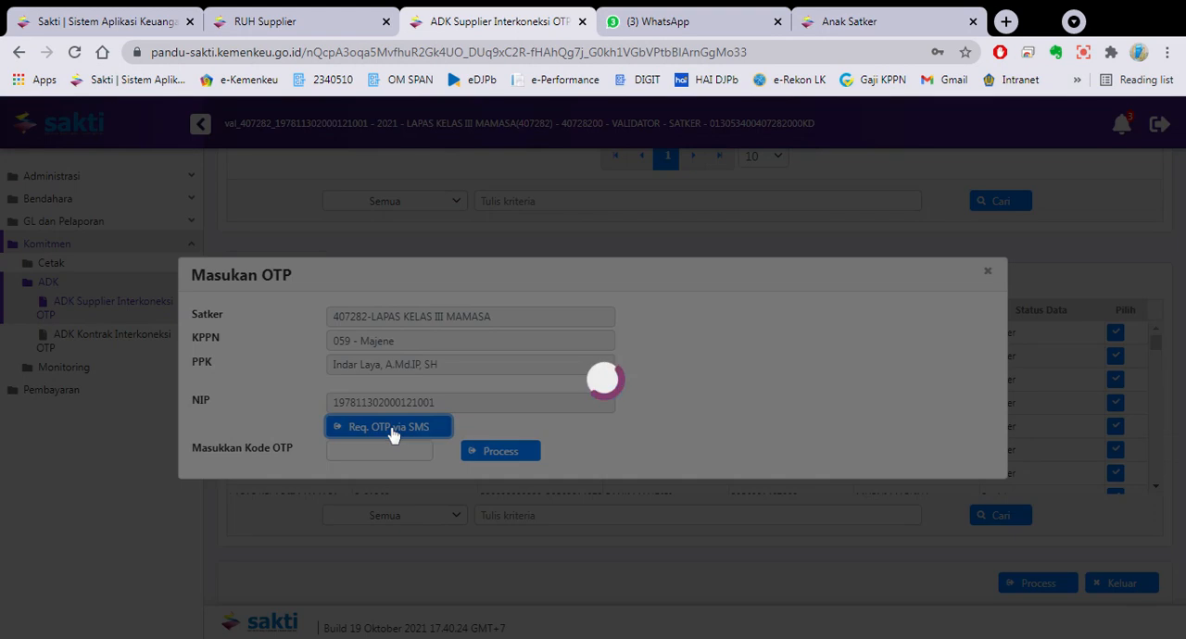